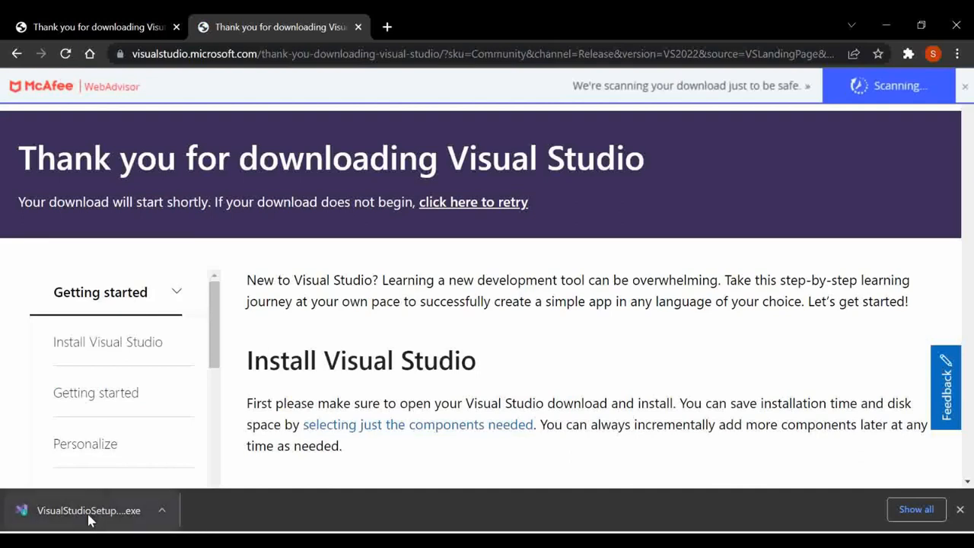
Step: Run VisualStudioSetup.exe and continue until the Visual Studio Community 2022 17.1.0 workload list appears
{"action": "left_click", "coordinate": [89, 511]}
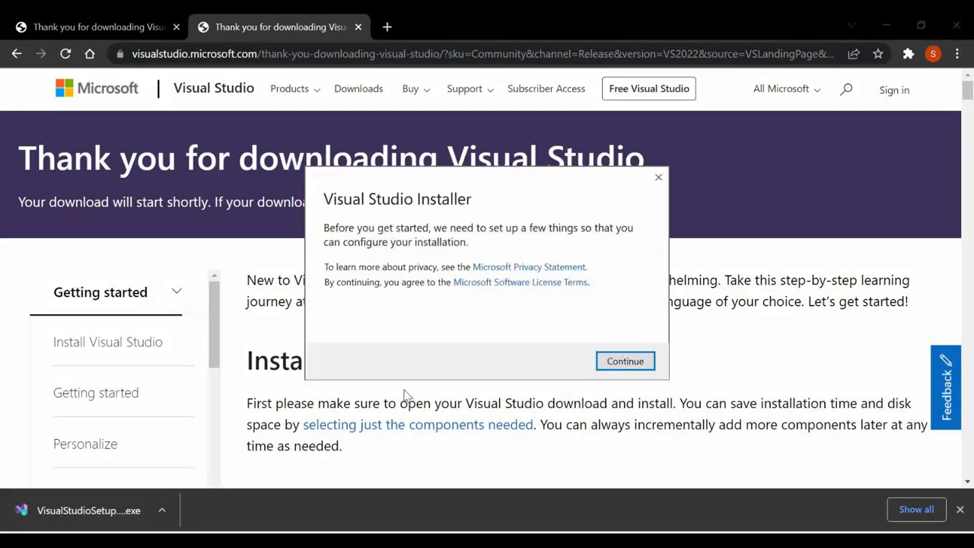
{"action": "left_click", "coordinate": [623, 365]}
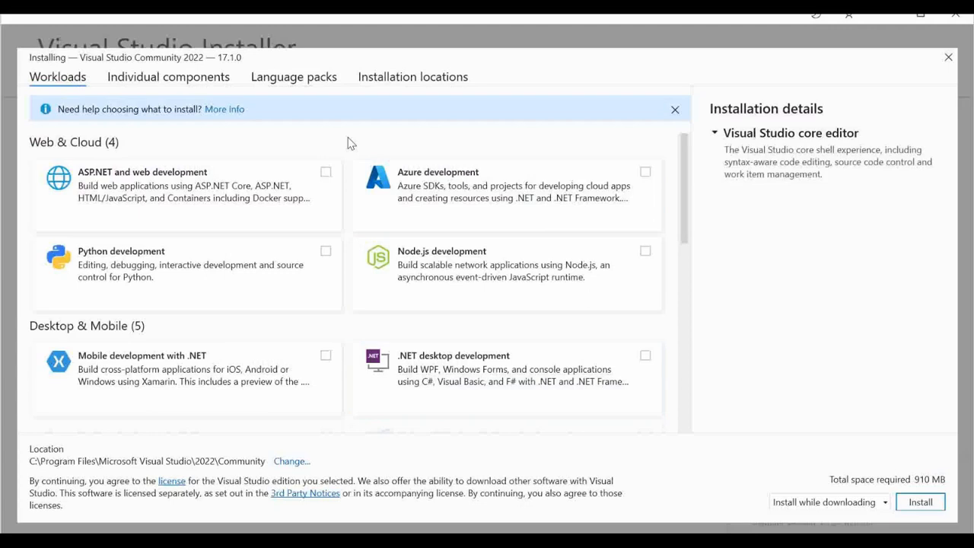
Step: Check the ASP.NET and web development workload and install Visual Studio Community 2022 17.1.0
{"action": "left_click", "coordinate": [326, 174]}
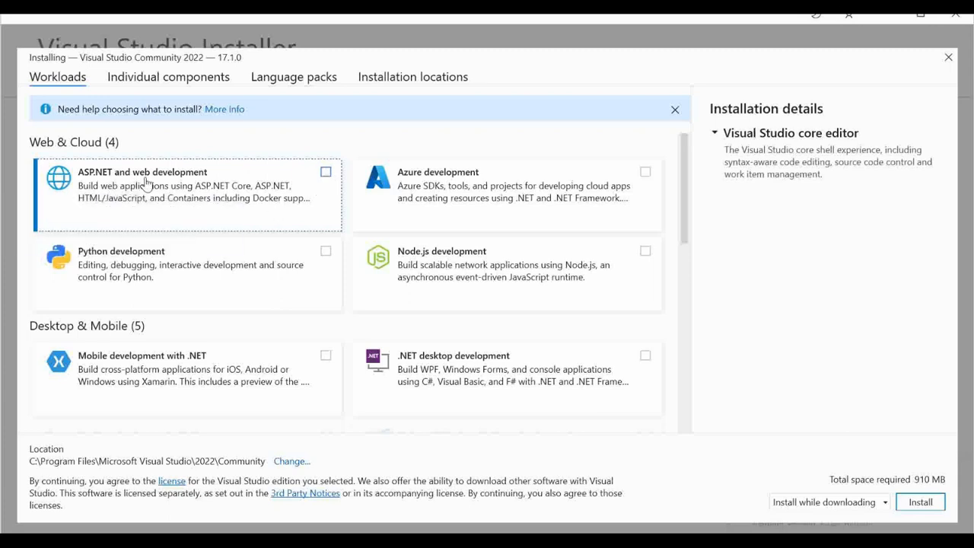
{"action": "left_click", "coordinate": [326, 174]}
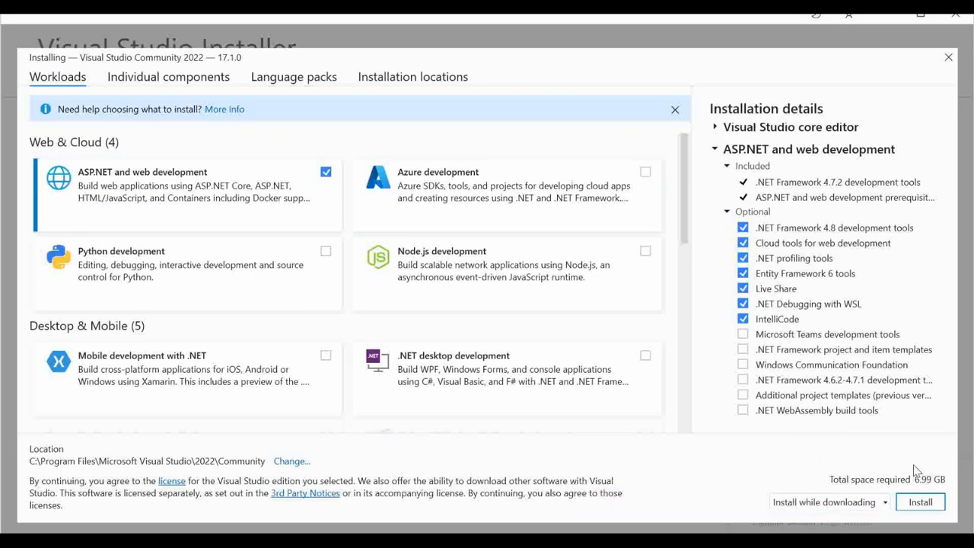
{"action": "left_click", "coordinate": [921, 504]}
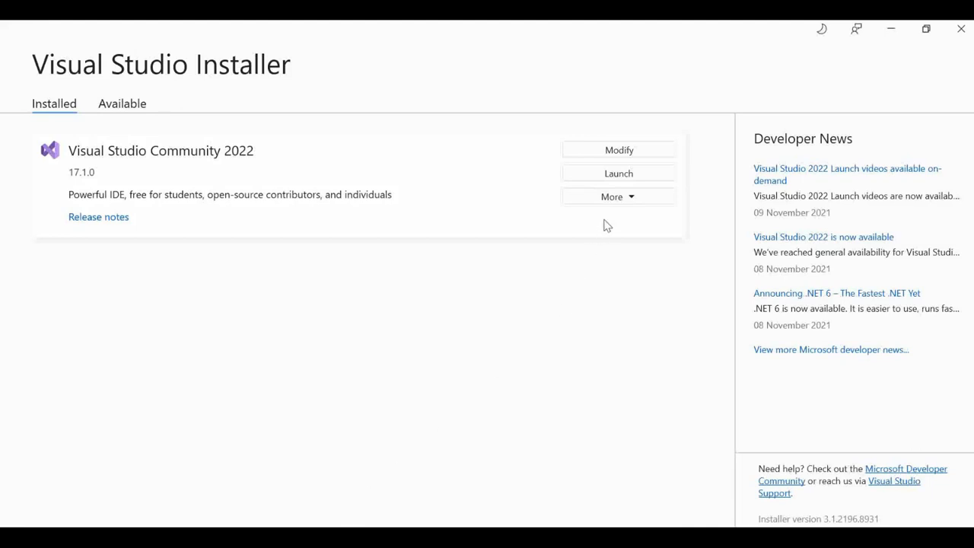
Step: Launch Visual Studio 2022, get past the sign-in error, and start it with the Blue theme
{"action": "left_click", "coordinate": [627, 177]}
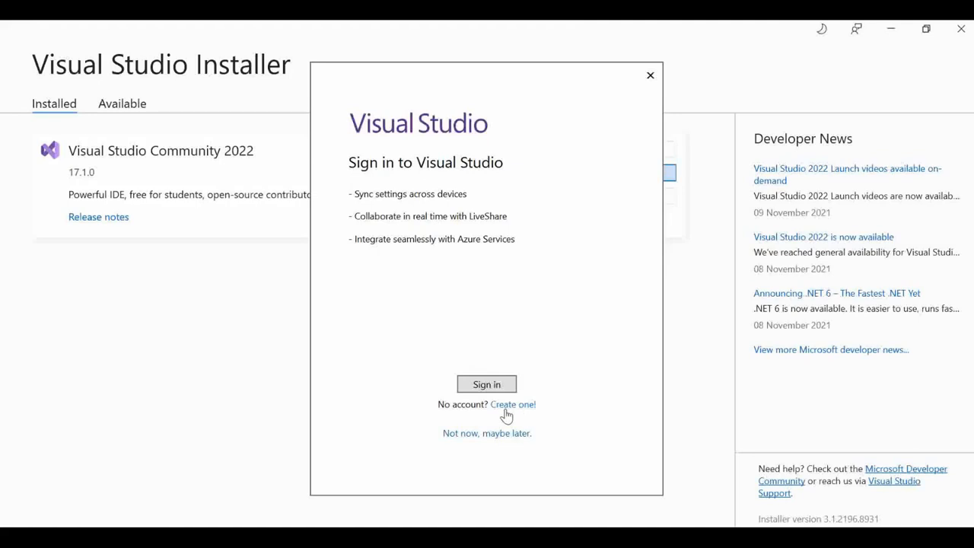
{"action": "left_click", "coordinate": [488, 390]}
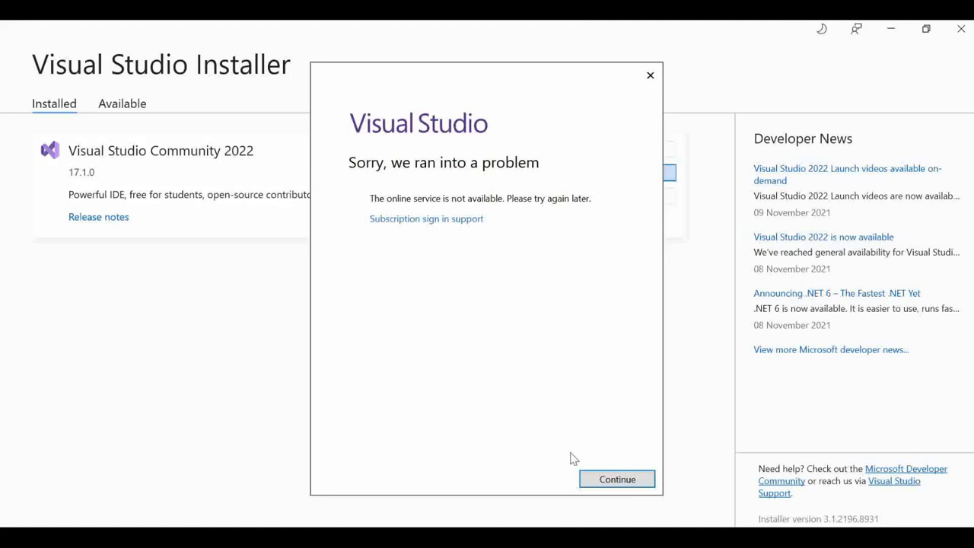
{"action": "left_click", "coordinate": [615, 479]}
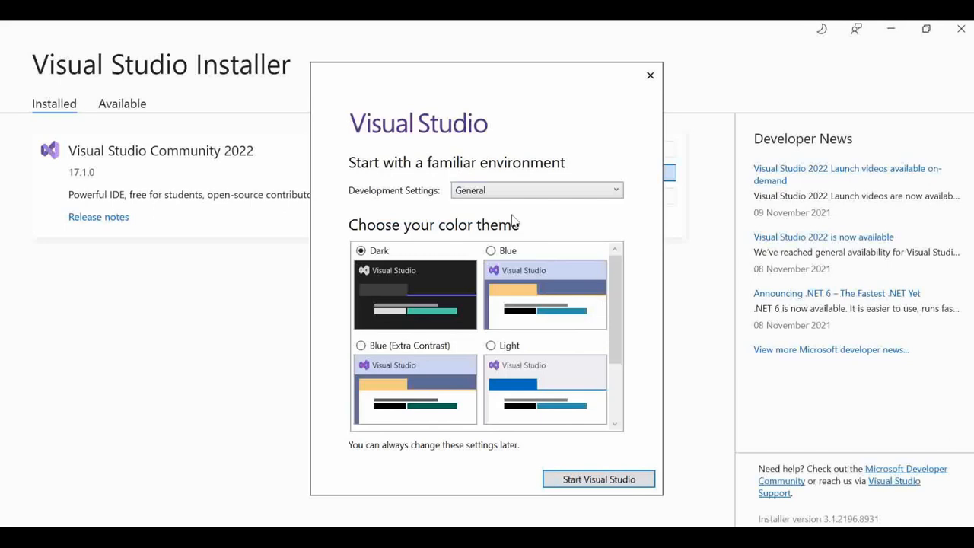
{"action": "left_click", "coordinate": [491, 252]}
{"action": "left_click", "coordinate": [597, 483]}
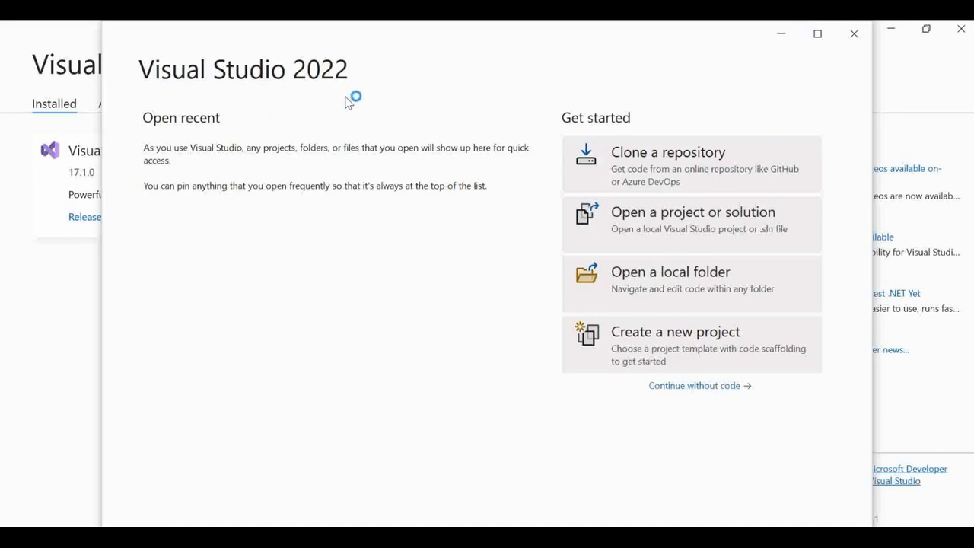
Step: Maximize the Visual Studio start window and continue into the IDE without code
{"action": "left_click", "coordinate": [822, 38]}
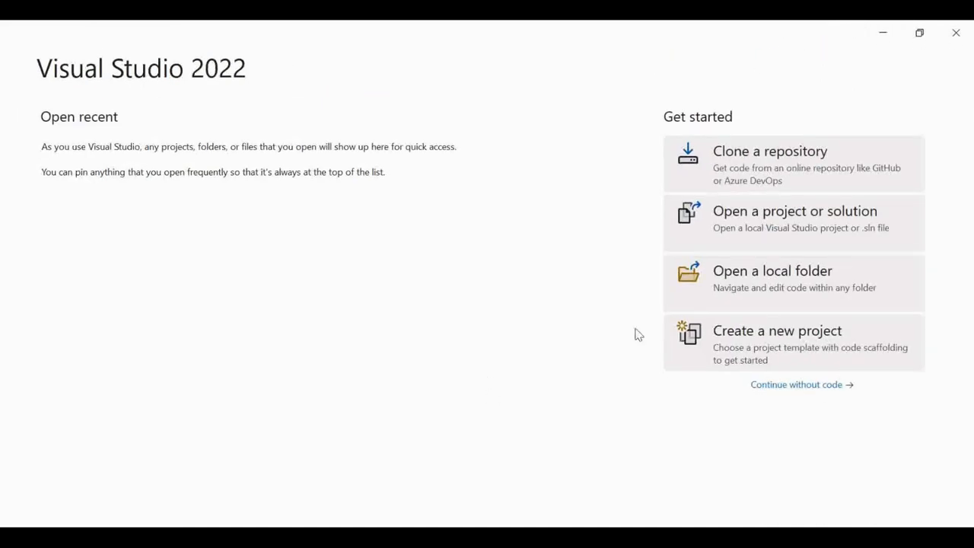
{"action": "left_click", "coordinate": [797, 387]}
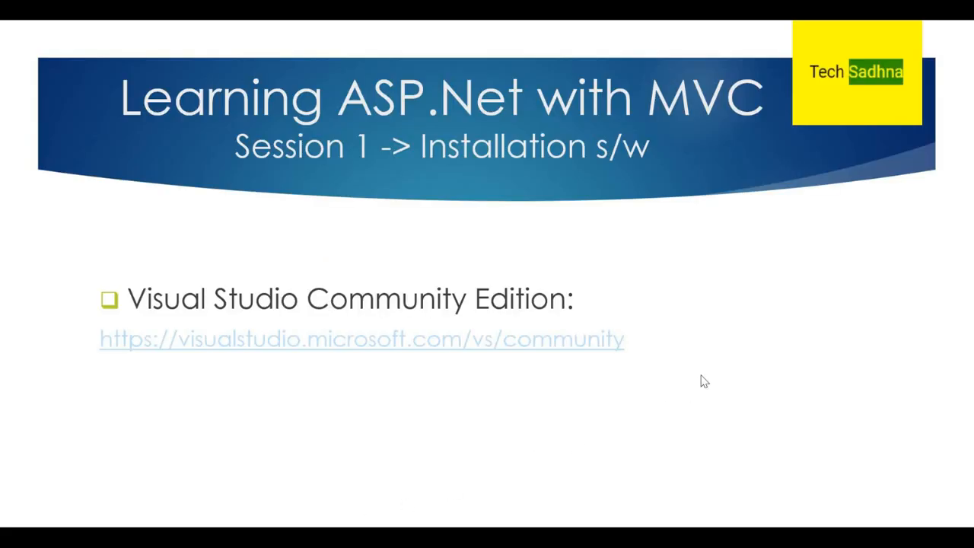
Step: Reveal the 'SQL Server: SQL Express 2014' bullet and follow its microsoft.com download link
{"action": "key", "text": "Right"}
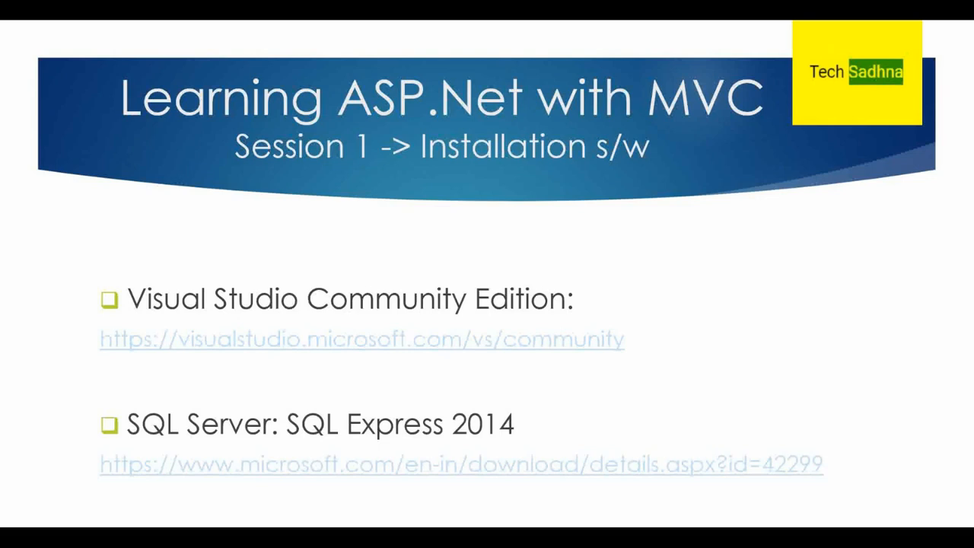
{"action": "left_click", "coordinate": [566, 472]}
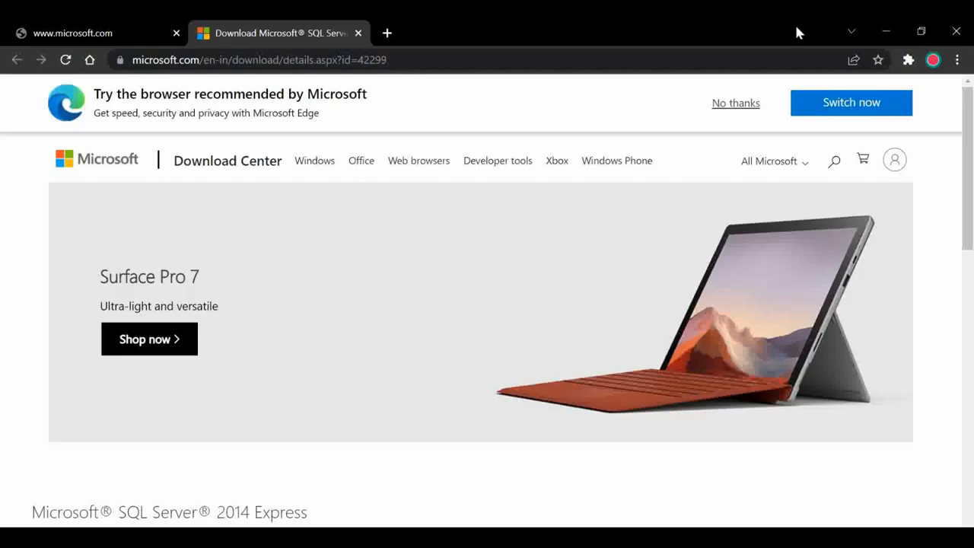
Step: Select ExpressAdv 64BIT\SQLEXPRADV_x64_ENU.exe from the download list and start its download
{"action": "left_click_drag", "start_coordinate": [971, 137], "coordinate": [973, 274]}
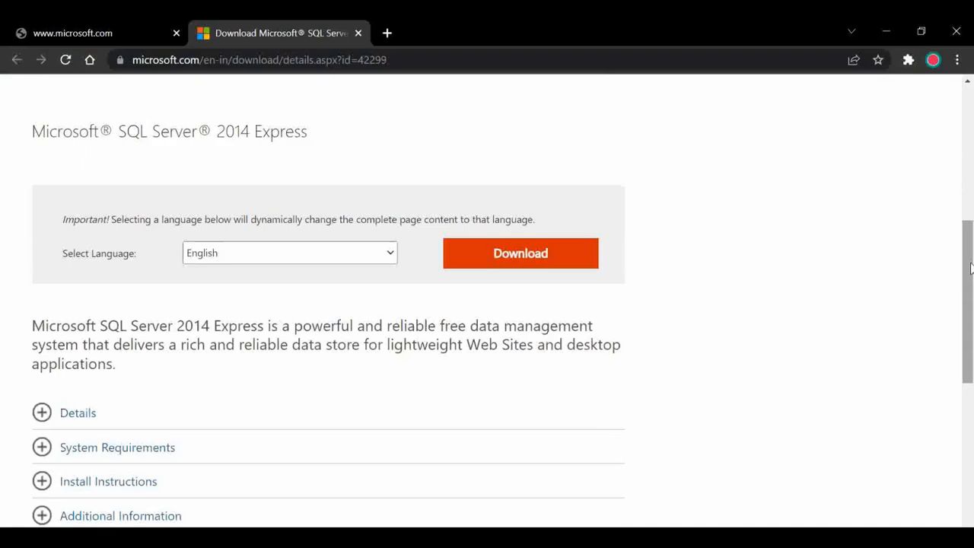
{"action": "left_click", "coordinate": [529, 255]}
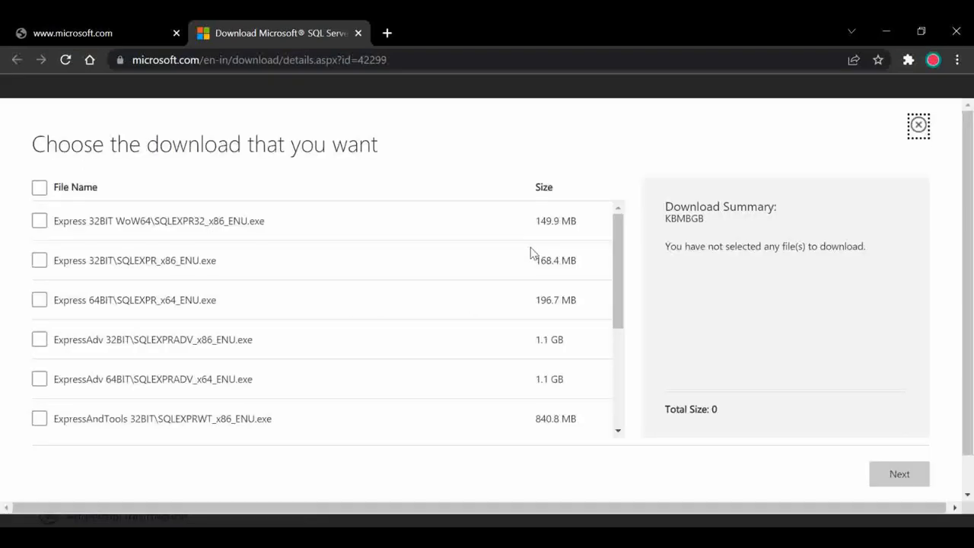
{"action": "left_click_drag", "start_coordinate": [618, 236], "coordinate": [624, 344]}
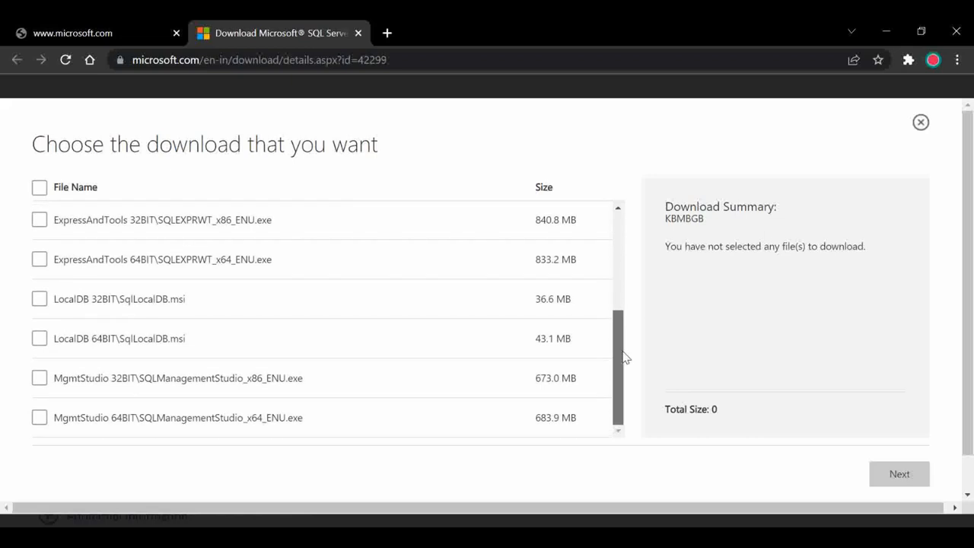
{"action": "scroll", "coordinate": [327, 335], "scroll_direction": "up", "scroll_amount": 2}
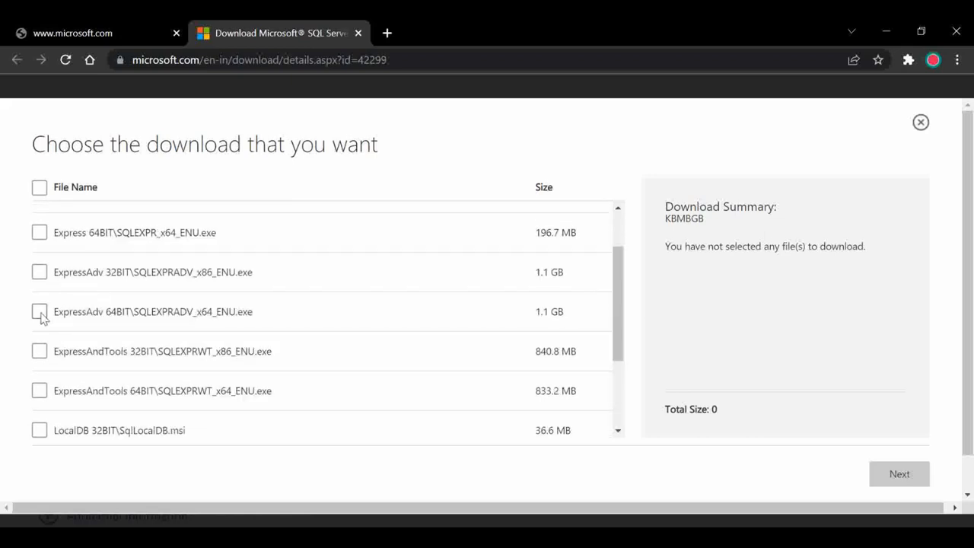
{"action": "left_click", "coordinate": [40, 312]}
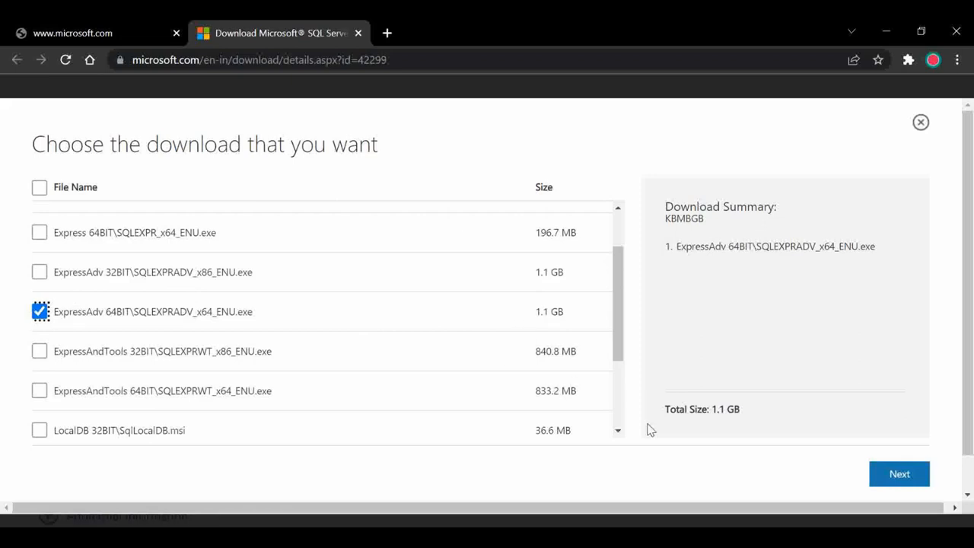
{"action": "left_click", "coordinate": [906, 481]}
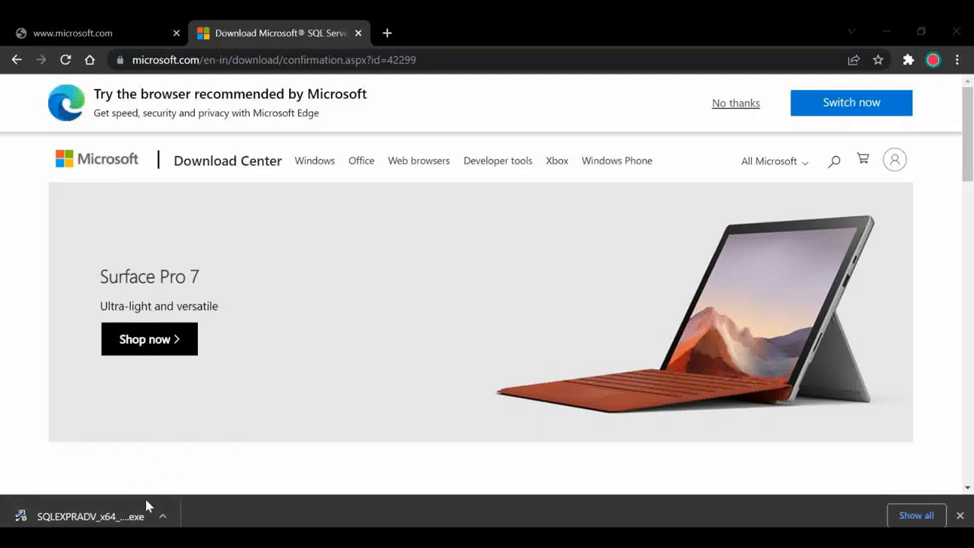
Step: Run SQLEXPRADV_x64_ENU from the Downloads folder and extract its files to the default directory
{"action": "left_click", "coordinate": [163, 517]}
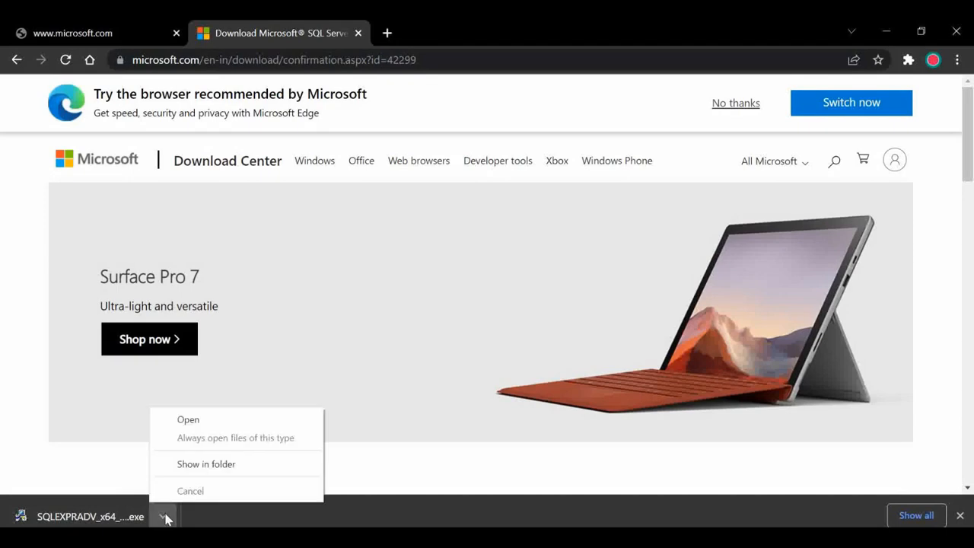
{"action": "left_click", "coordinate": [234, 470]}
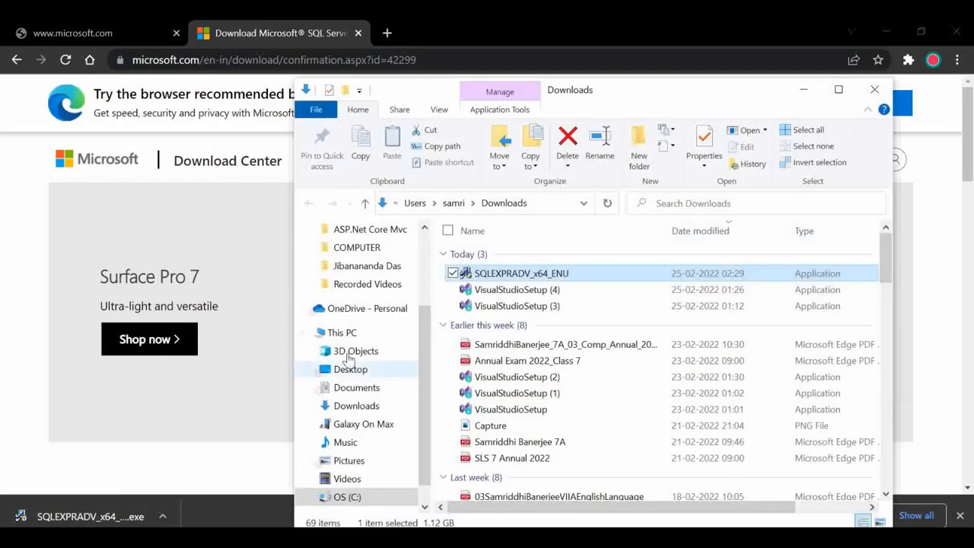
{"action": "double_click", "coordinate": [510, 275]}
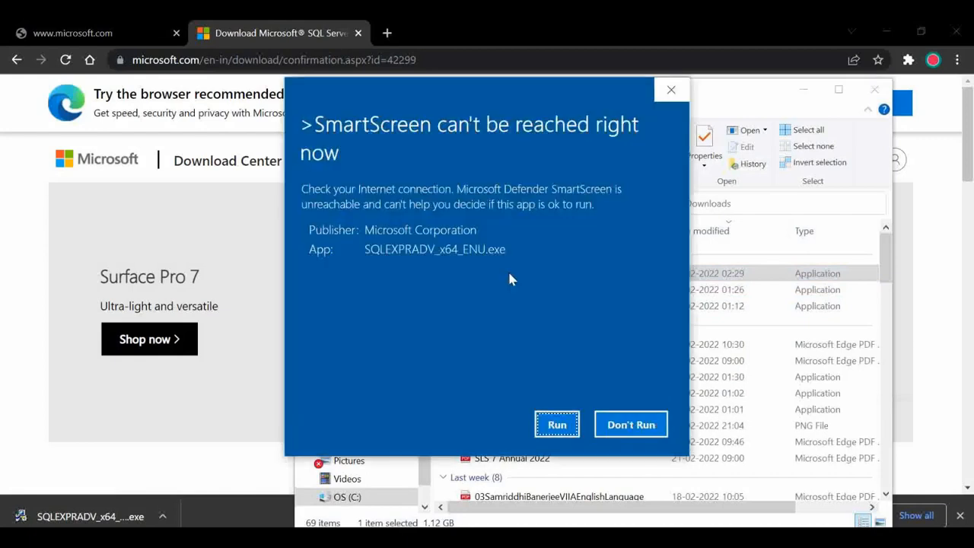
{"action": "left_click", "coordinate": [558, 426]}
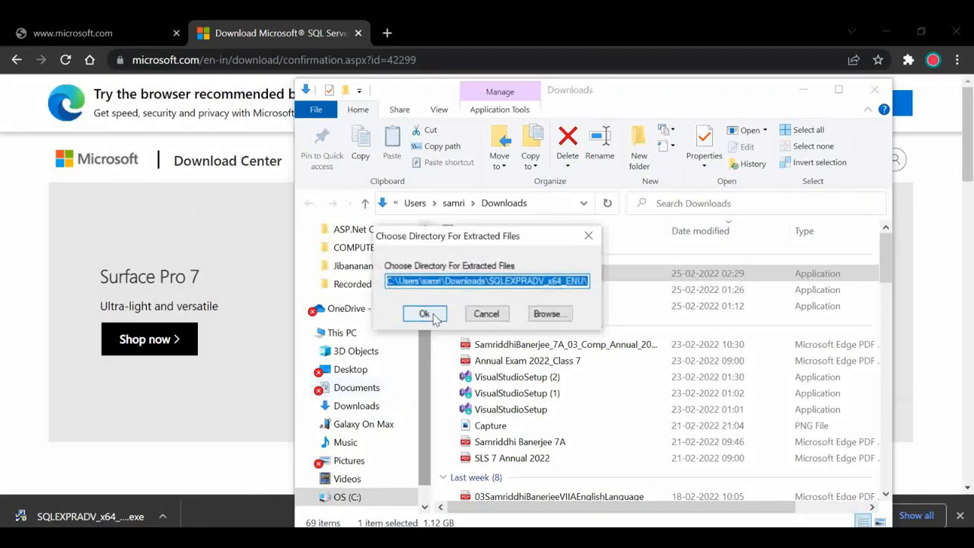
{"action": "left_click", "coordinate": [433, 318]}
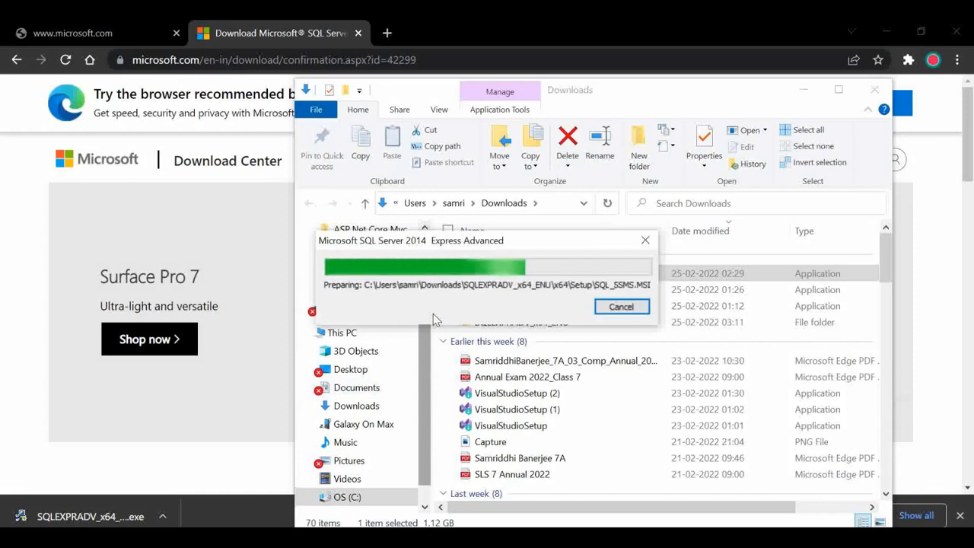
{"action": "left_click", "coordinate": [800, 89]}
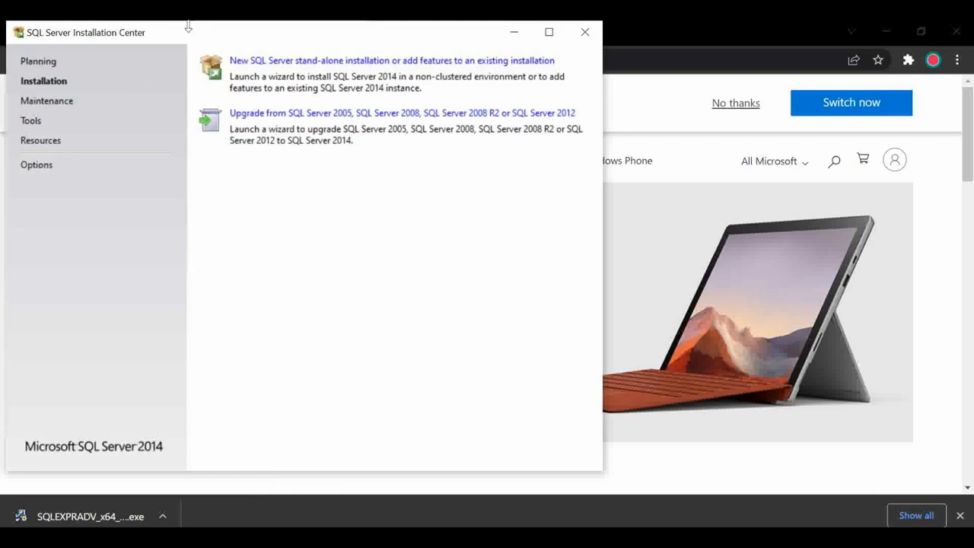
Step: Choose 'New SQL Server stand-alone installation or add features to an existing installation'
{"action": "left_click_drag", "start_coordinate": [172, 42], "coordinate": [304, 39]}
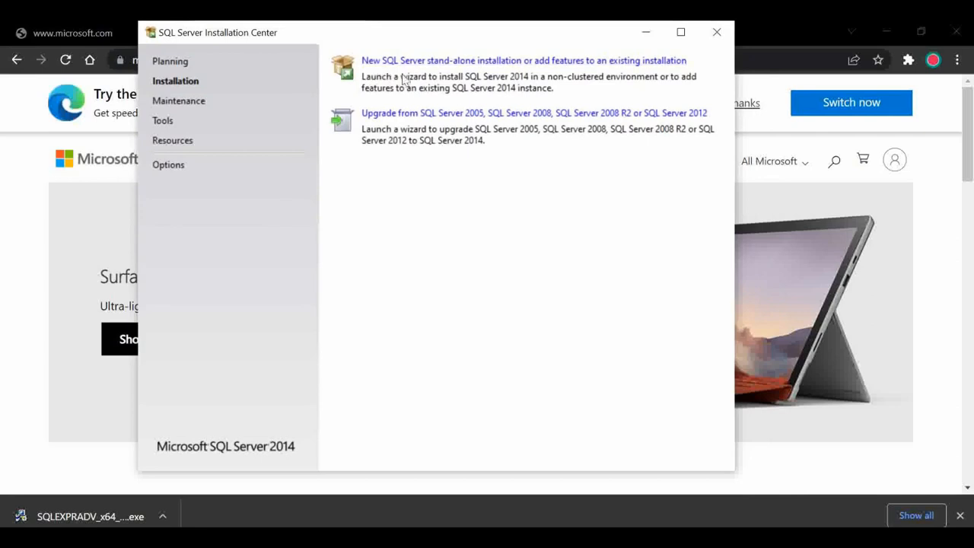
{"action": "left_click", "coordinate": [488, 62]}
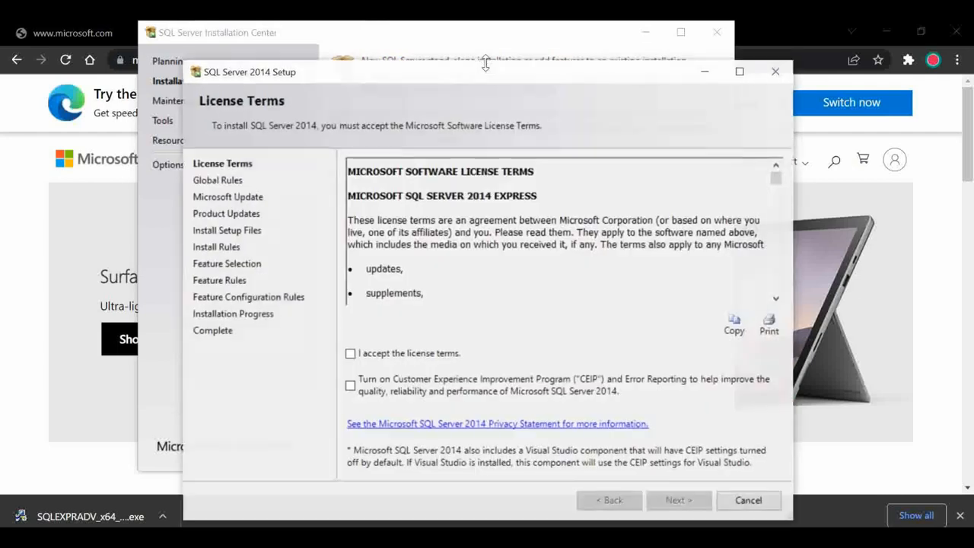
Step: Accept the license terms and continue past Microsoft Update and the failed product update search
{"action": "left_click_drag", "start_coordinate": [440, 79], "coordinate": [367, 42]}
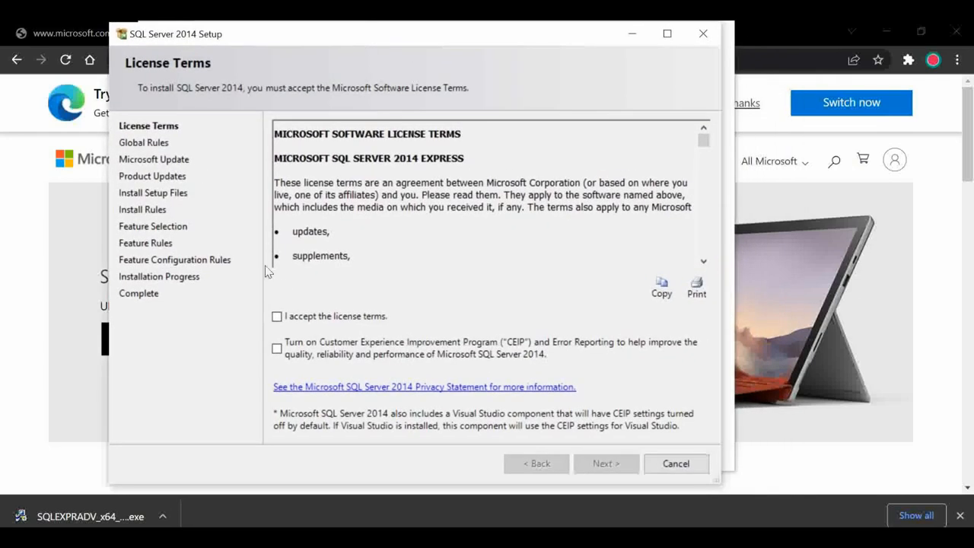
{"action": "left_click", "coordinate": [276, 320]}
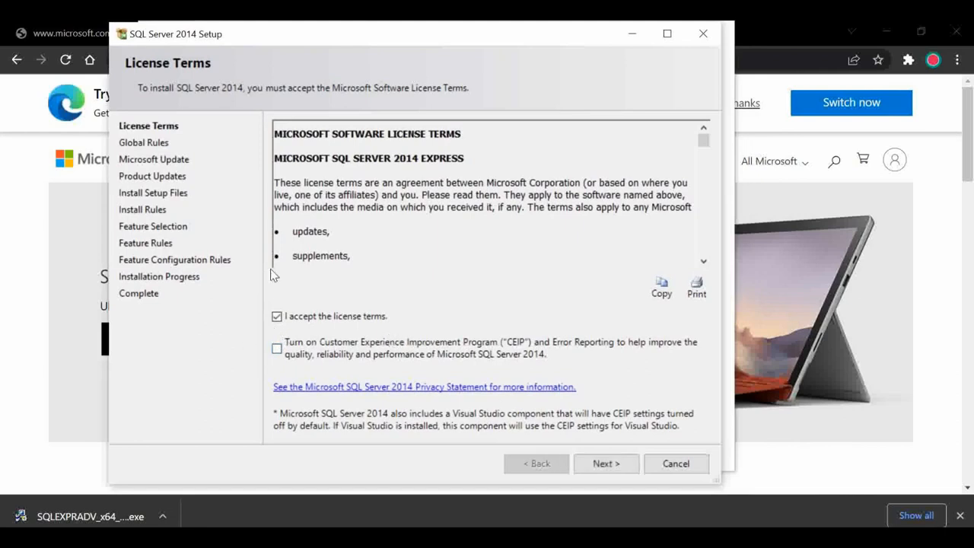
{"action": "left_click", "coordinate": [609, 463]}
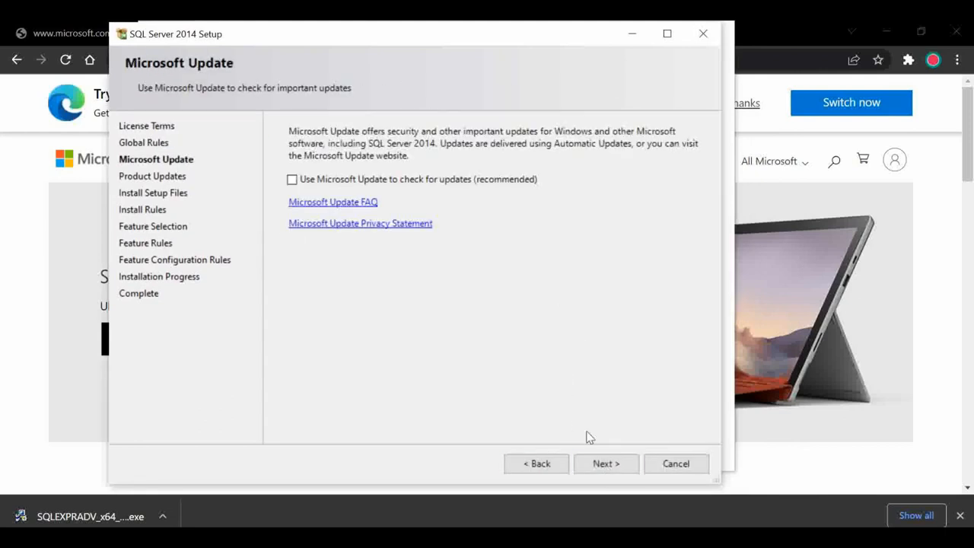
{"action": "left_click", "coordinate": [593, 472]}
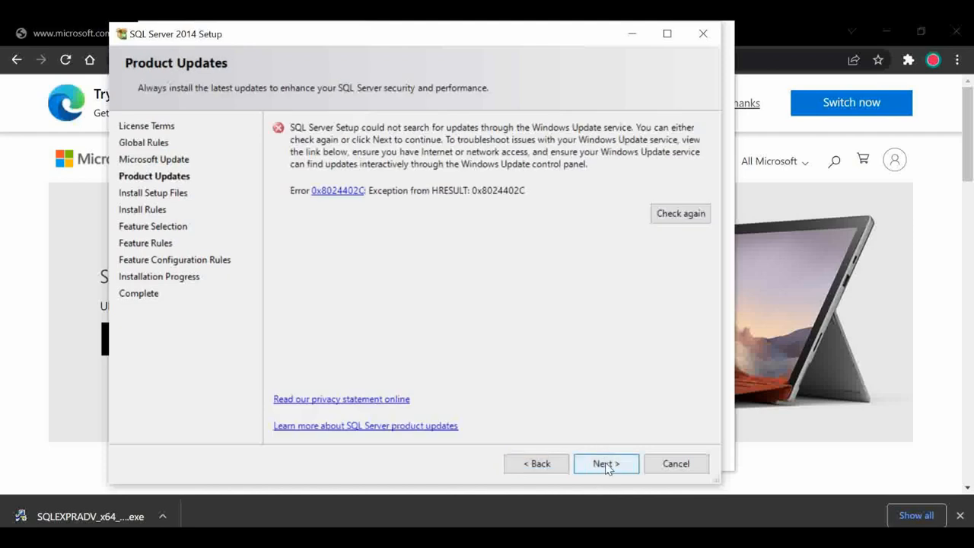
{"action": "left_click", "coordinate": [606, 465]}
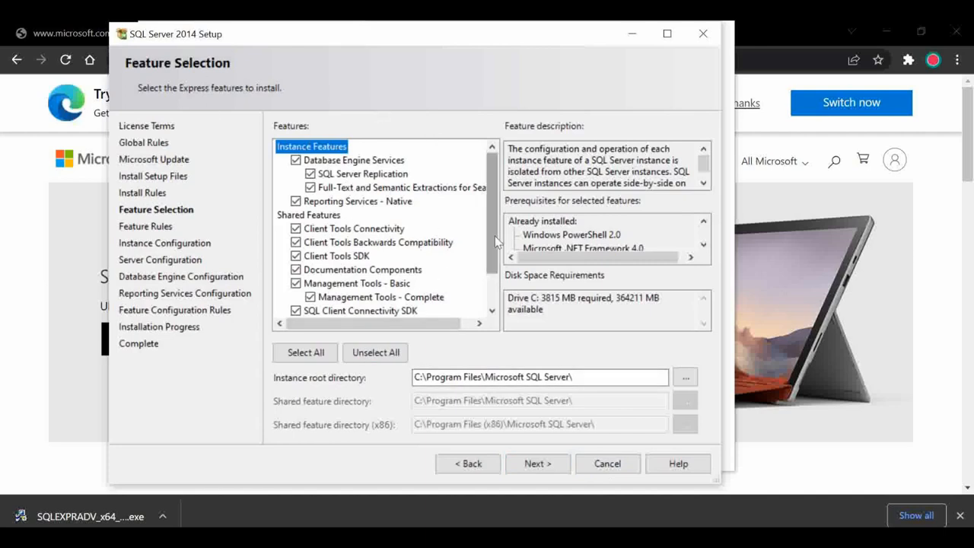
Step: Uncheck Reporting Services - Native and continue to the Feature Rules check
{"action": "scroll", "coordinate": [494, 217], "scroll_direction": "down", "scroll_amount": 1}
{"action": "scroll", "coordinate": [497, 213], "scroll_direction": "up", "scroll_amount": 1}
{"action": "left_click", "coordinate": [296, 202]}
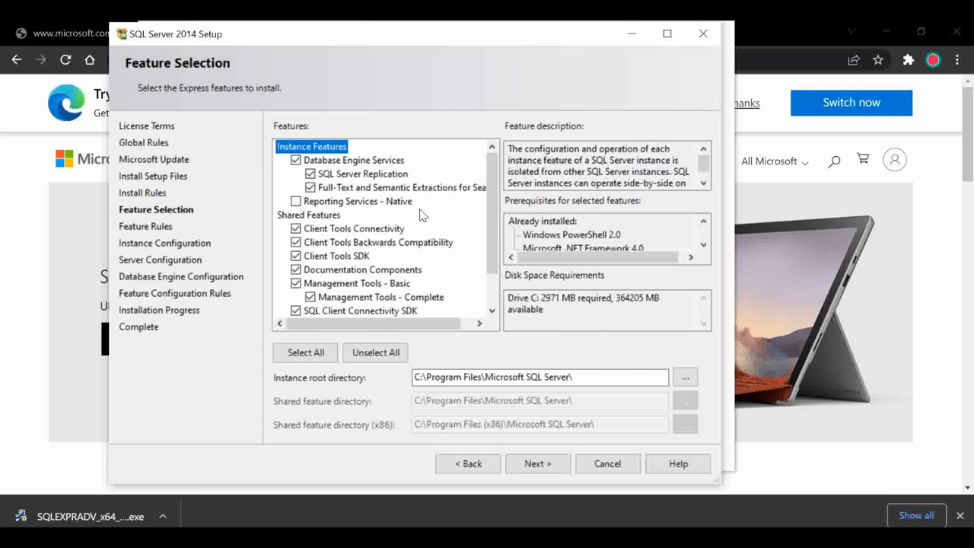
{"action": "left_click", "coordinate": [535, 466]}
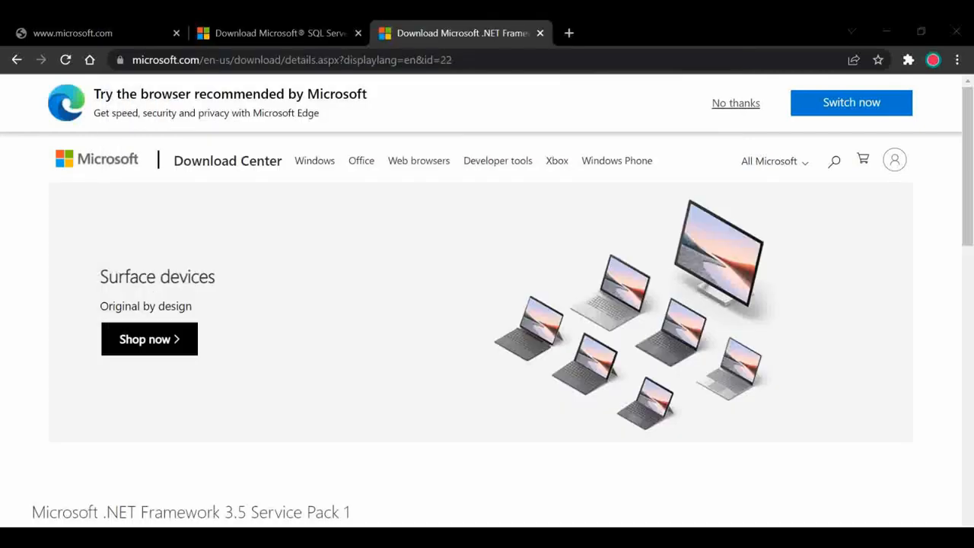
Step: Download the .NET Framework 3.5 SP1 installer in Chrome and run dotnetfx35setup (2).exe
{"action": "left_click", "coordinate": [475, 62]}
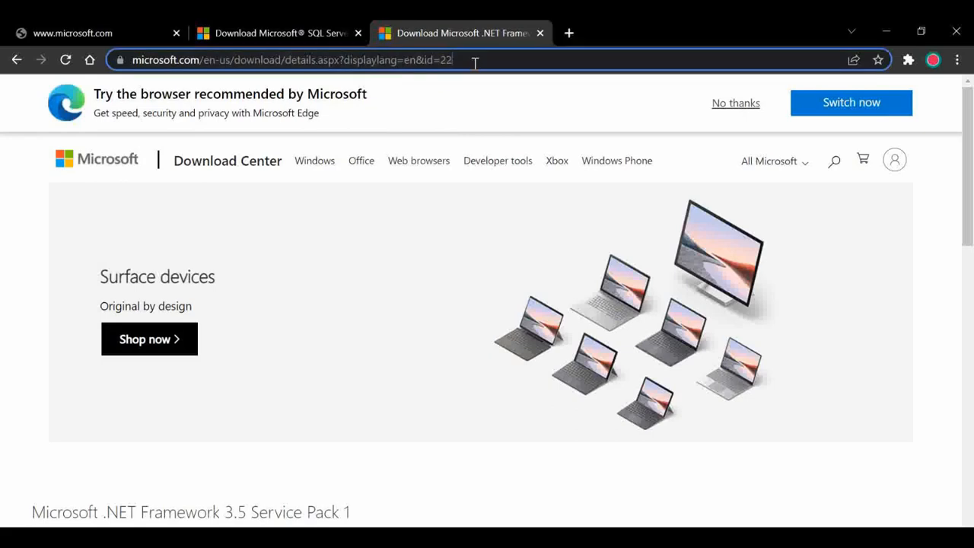
{"action": "left_click_drag", "start_coordinate": [970, 120], "coordinate": [968, 209]}
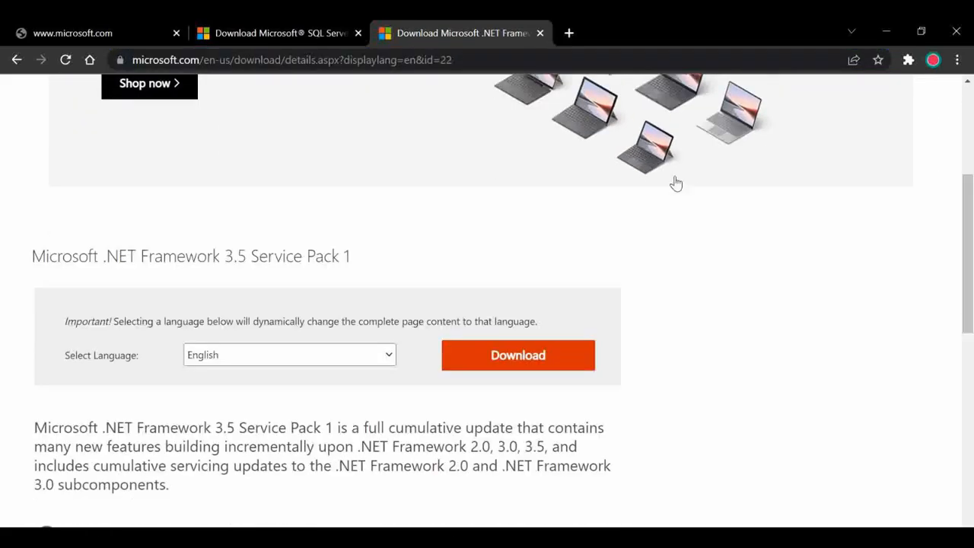
{"action": "left_click", "coordinate": [521, 357]}
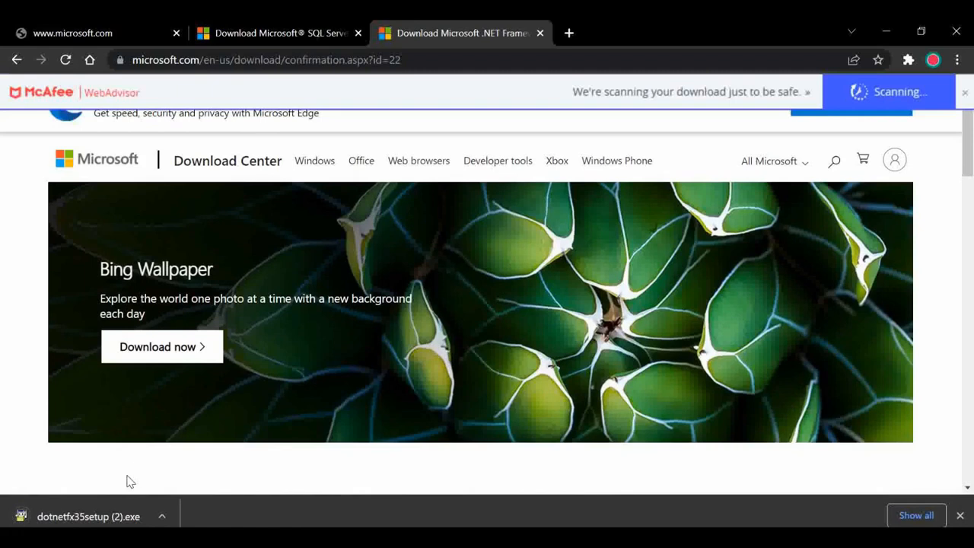
{"action": "left_click", "coordinate": [96, 520]}
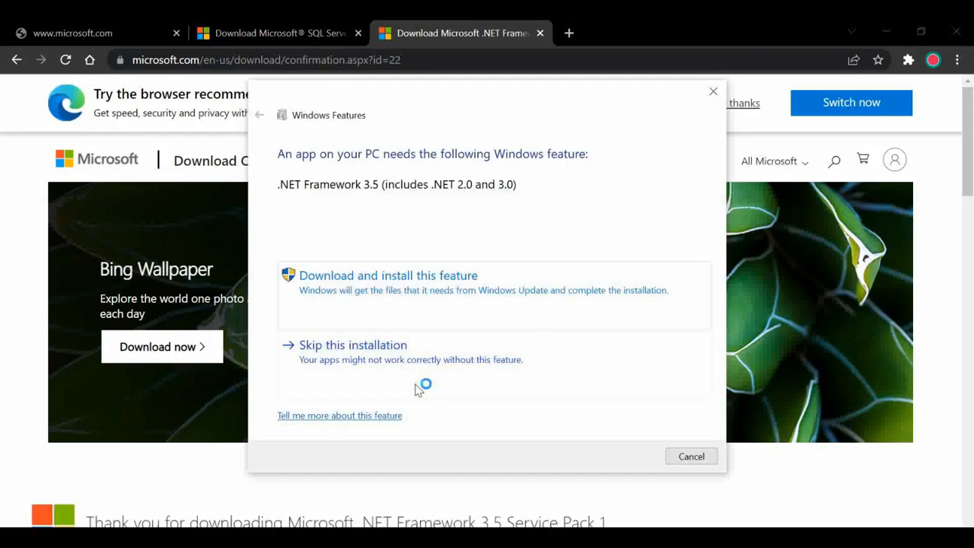
Step: Have Windows Features download and install .NET Framework 3.5, close the success notice, and minimize Chrome
{"action": "left_click", "coordinate": [406, 282]}
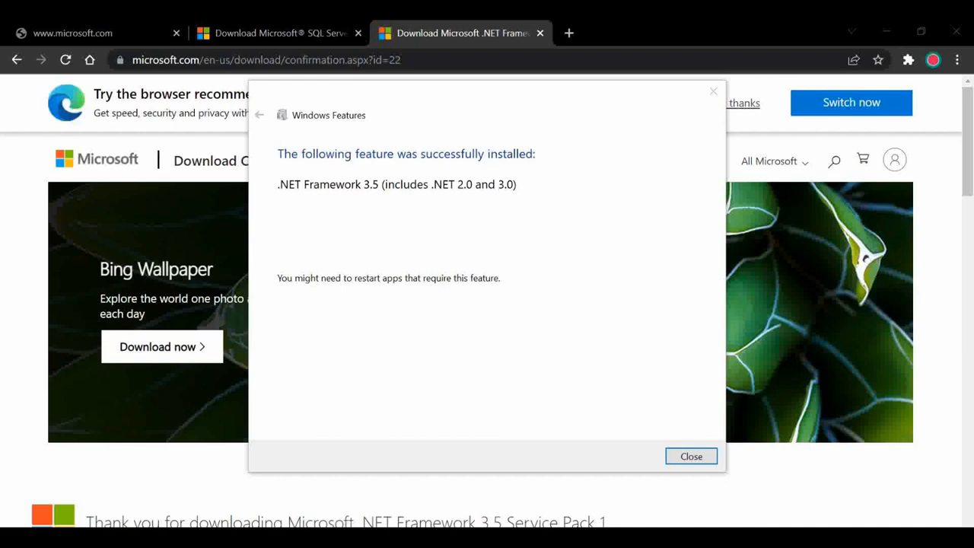
{"action": "left_click", "coordinate": [692, 457]}
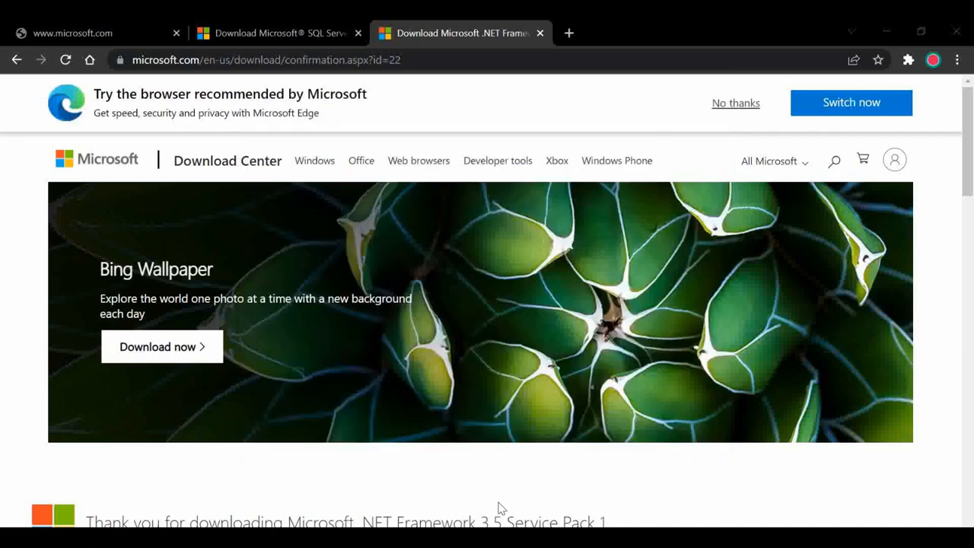
{"action": "left_click", "coordinate": [886, 32]}
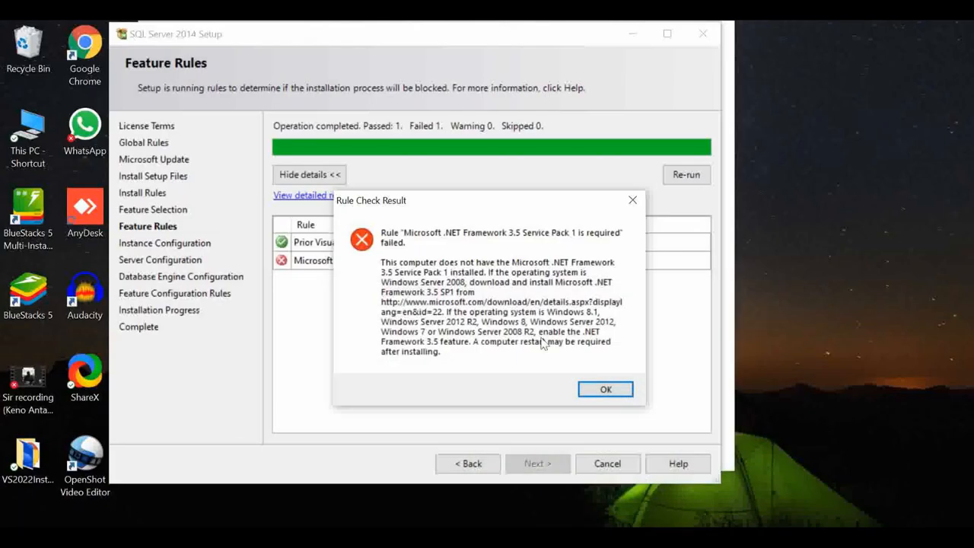
Step: Dismiss the failed .NET rule, go back to Feature Selection, and rerun the rules to reach Instance Configuration
{"action": "left_click", "coordinate": [605, 390]}
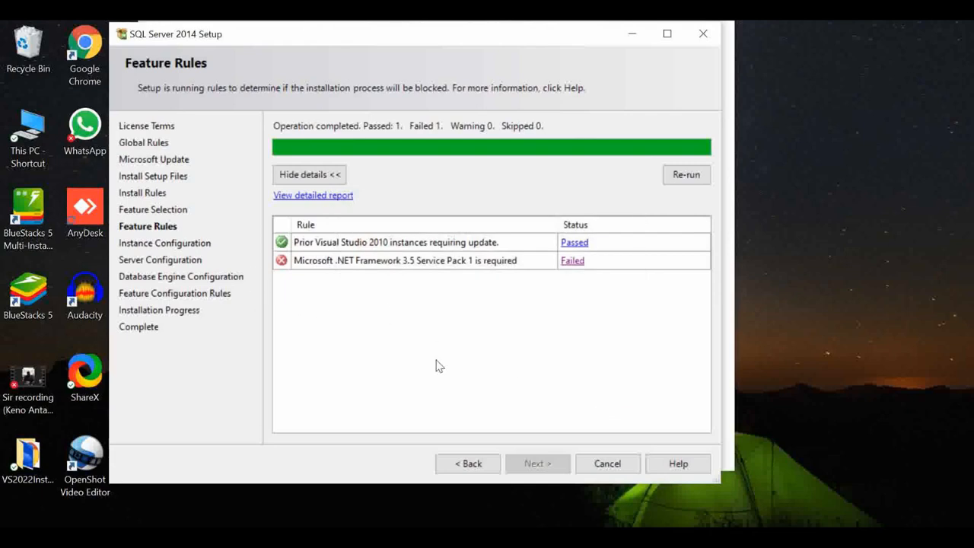
{"action": "left_click", "coordinate": [472, 465]}
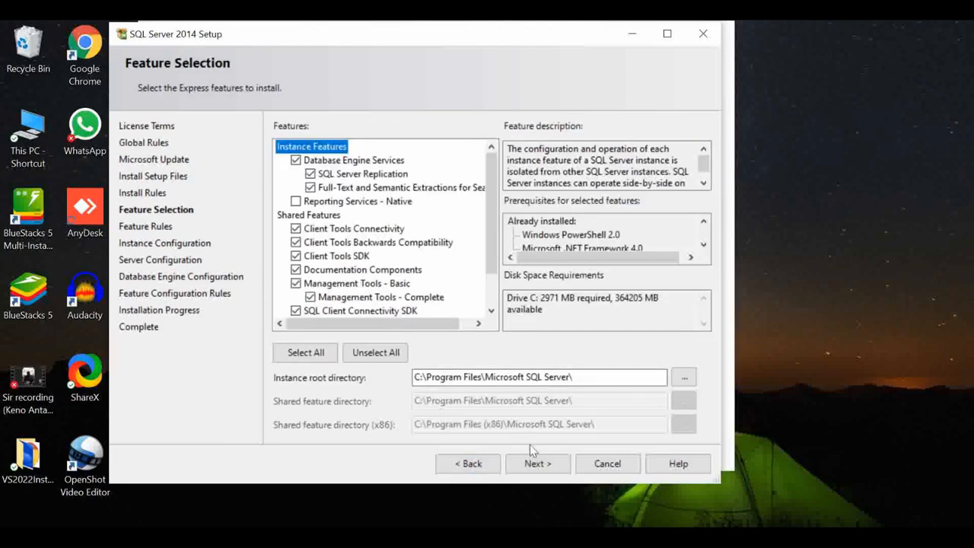
{"action": "left_click", "coordinate": [538, 465]}
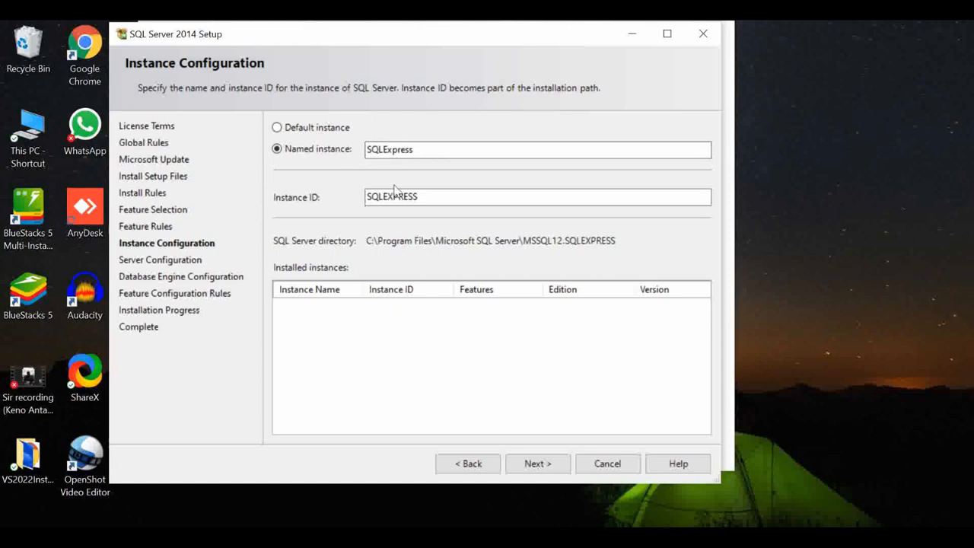
Step: Accept the SQLExpress named instance and default service accounts to reach Database Engine Configuration
{"action": "left_click", "coordinate": [538, 465]}
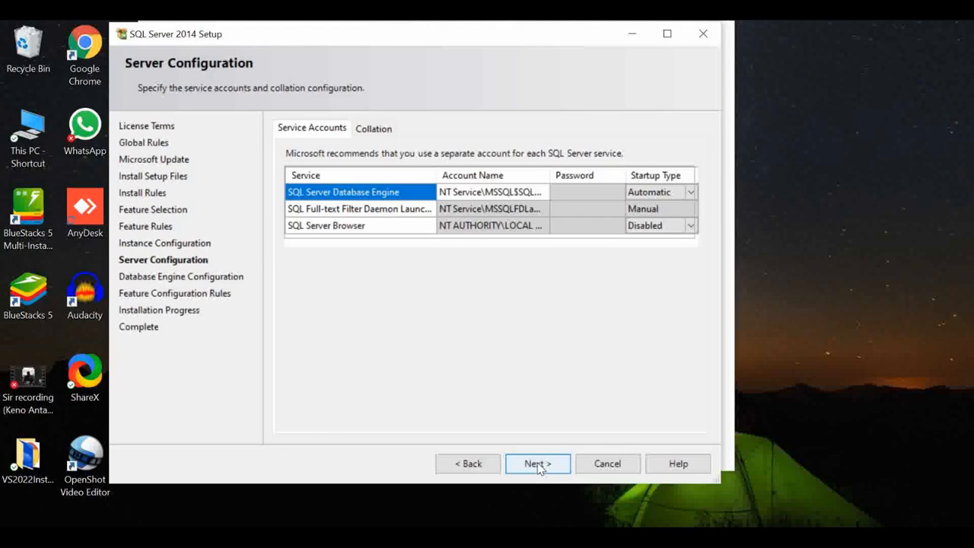
{"action": "left_click", "coordinate": [538, 464]}
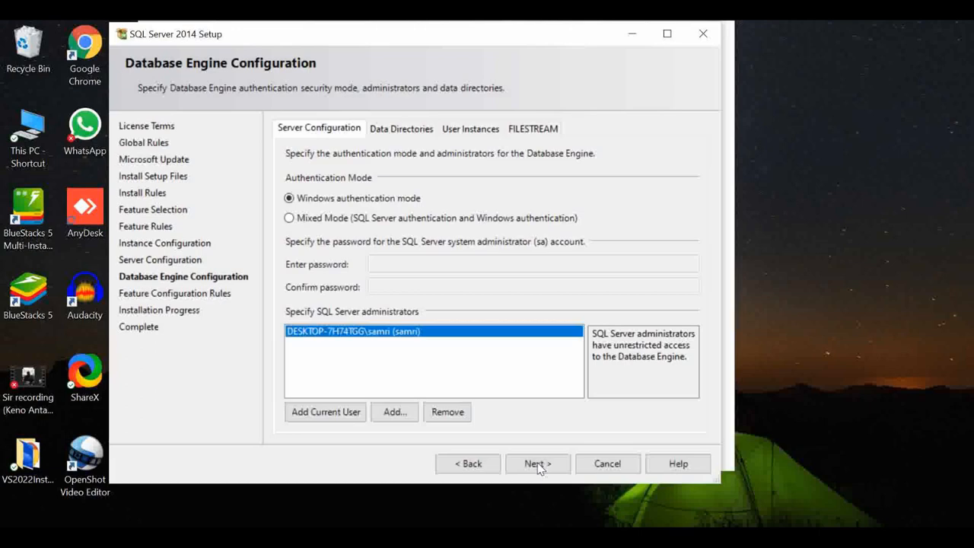
Step: Choose Mixed Mode authentication, enter and confirm the sa password, and start the installation
{"action": "left_click", "coordinate": [289, 219]}
{"action": "left_click", "coordinate": [404, 261]}
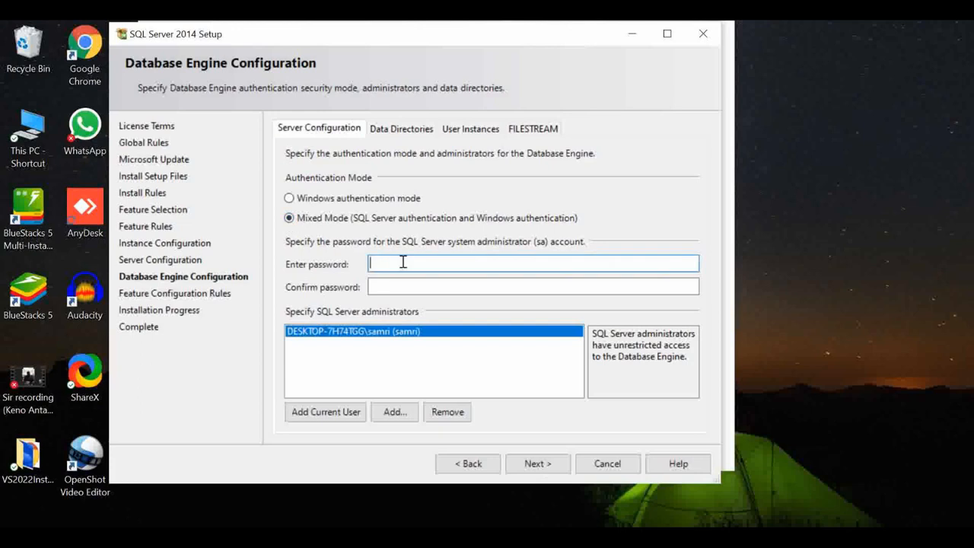
{"action": "type", "text": "12345678"}
{"action": "key", "text": "Tab"}
{"action": "type", "text": "123"}
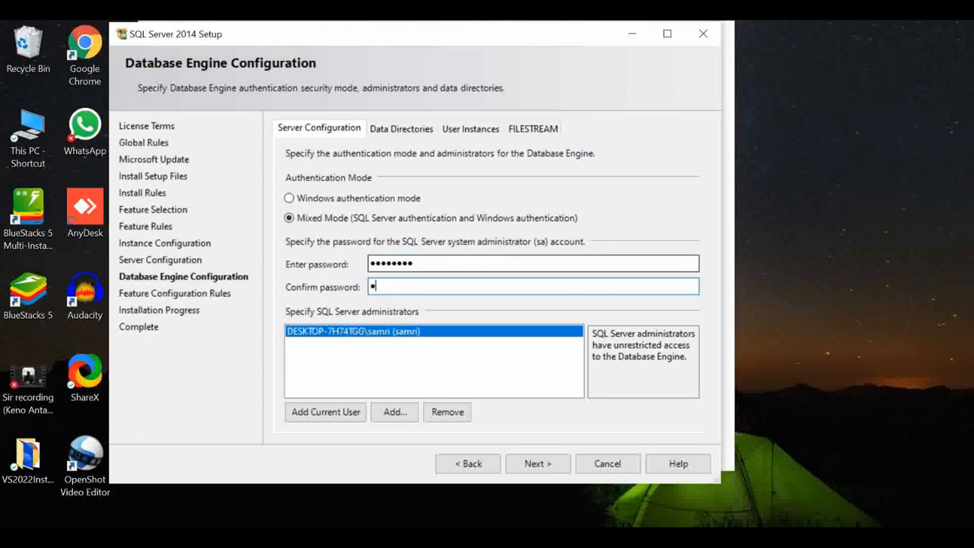
{"action": "type", "text": "45678"}
{"action": "left_click", "coordinate": [537, 463]}
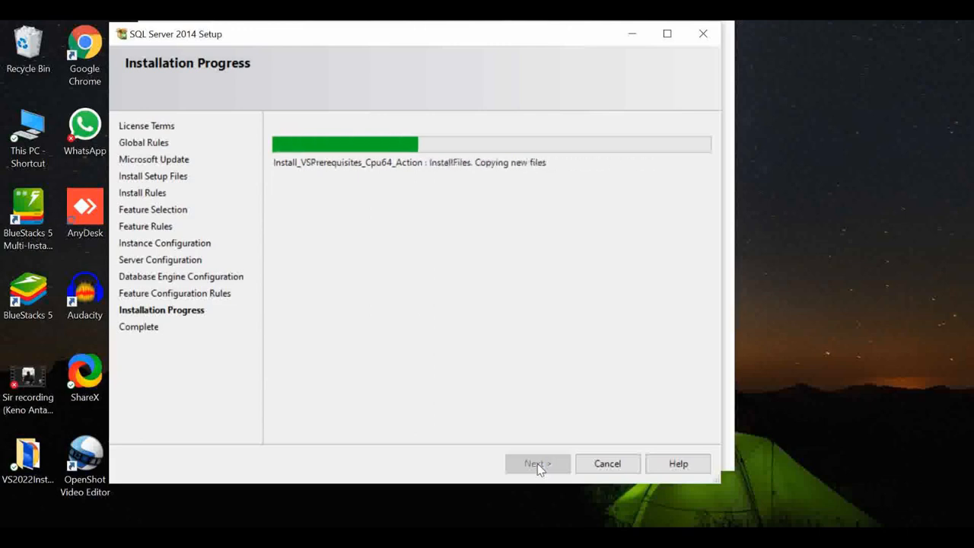
Step: Close the SQL Server 2014 Setup Complete page once installation succeeds
{"action": "key", "text": "super+s"}
{"action": "key", "text": "Escape"}
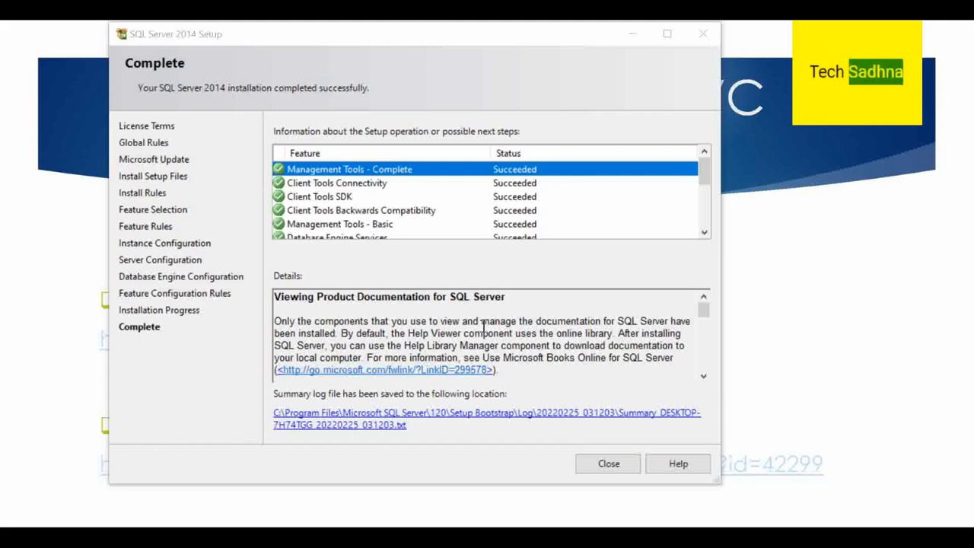
{"action": "left_click", "coordinate": [607, 464]}
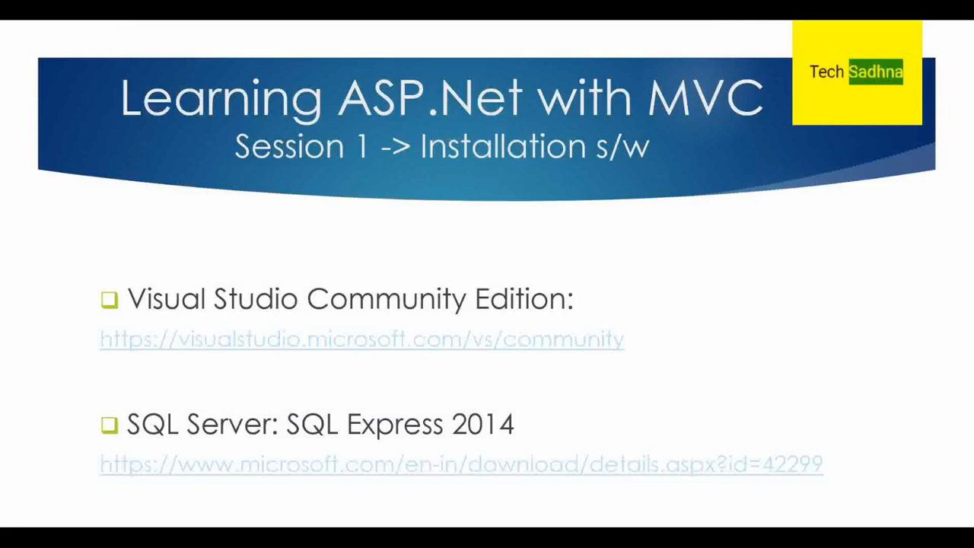
Step: Search 'ssms' in the Start Menu and launch SQL Server 2014 Management Studio
{"action": "key", "text": "super"}
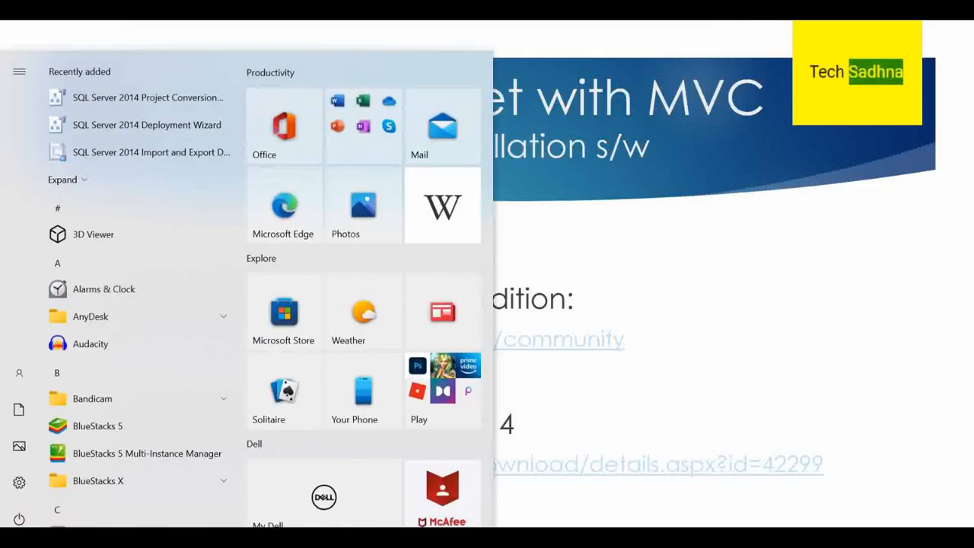
{"action": "type", "text": "ssms"}
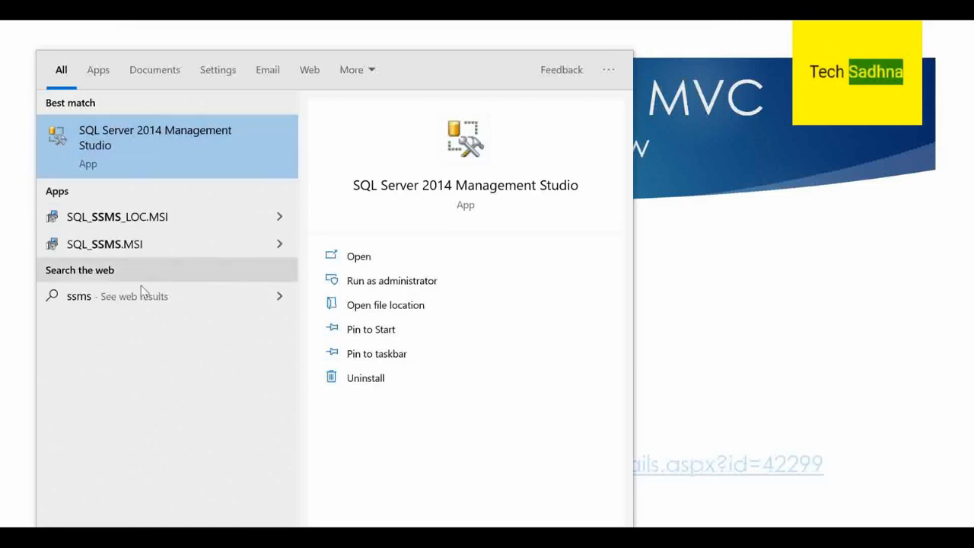
{"action": "left_click", "coordinate": [190, 138]}
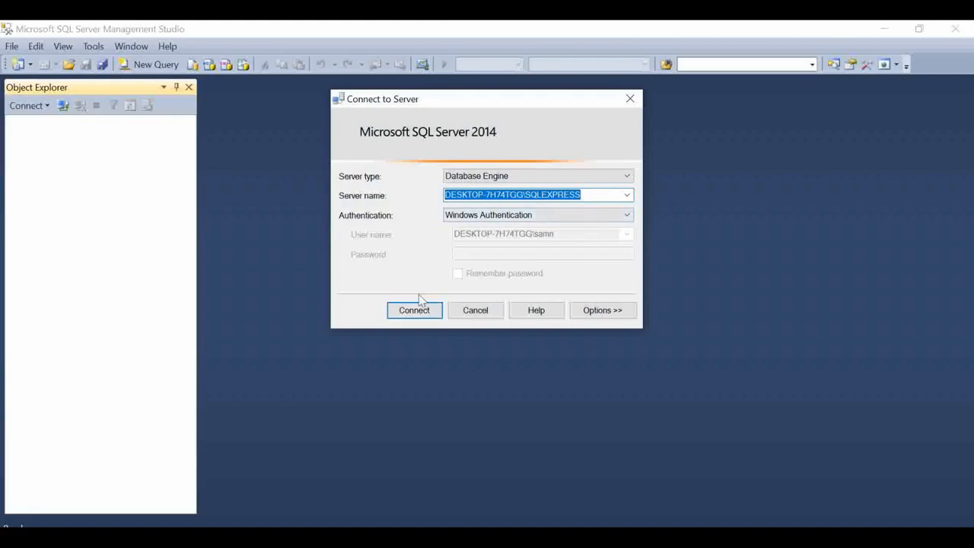
Step: Connect to SQLEXPRESS with Windows Authentication and expand Databases to show System Databases
{"action": "left_click", "coordinate": [421, 313]}
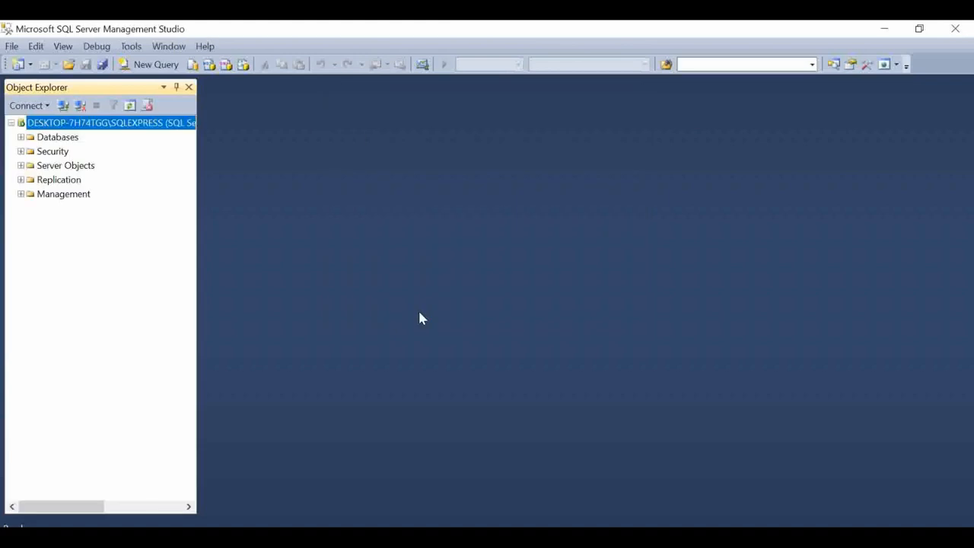
{"action": "left_click", "coordinate": [20, 138]}
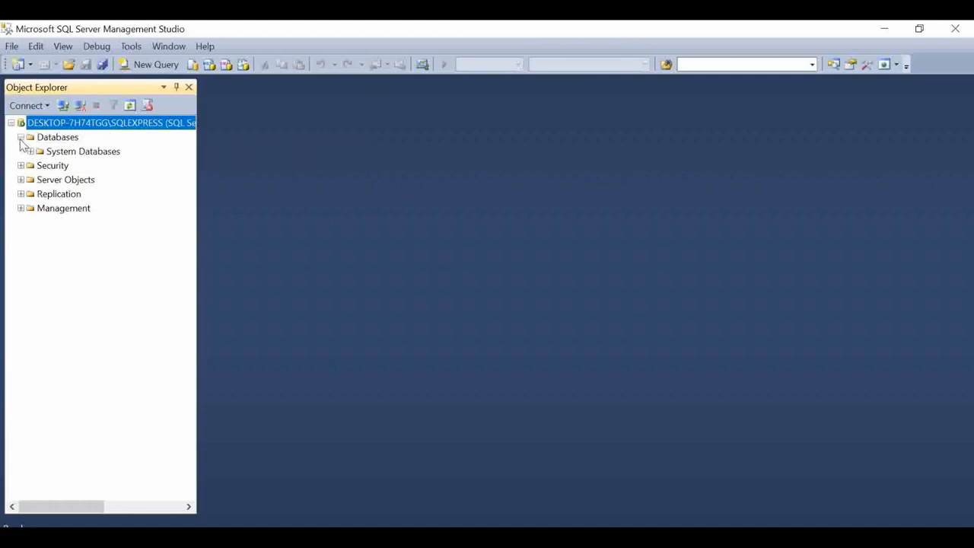
{"action": "left_click", "coordinate": [57, 141]}
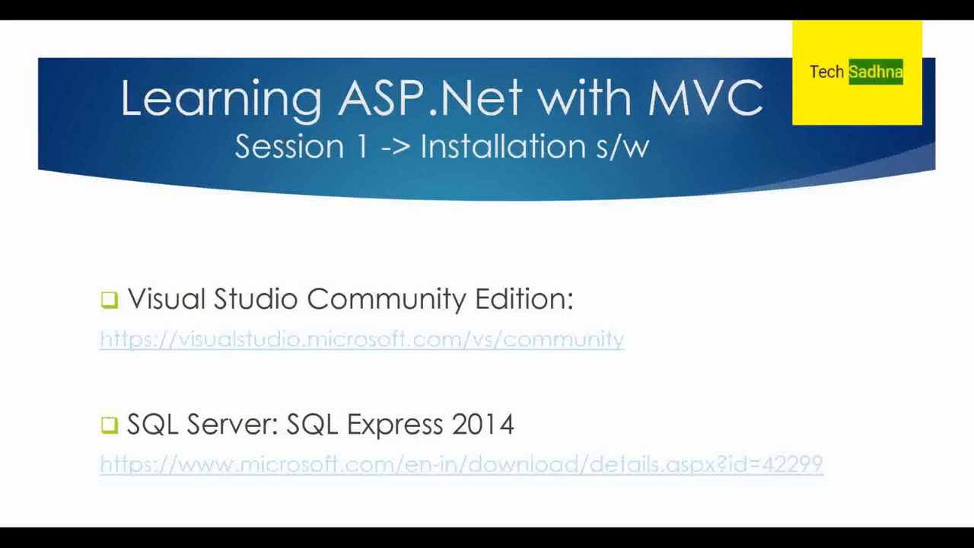
Step: Move to the 'Session 1 -> Creating First Solution' slide and search Windows for 'visu'
{"action": "key", "text": "Right"}
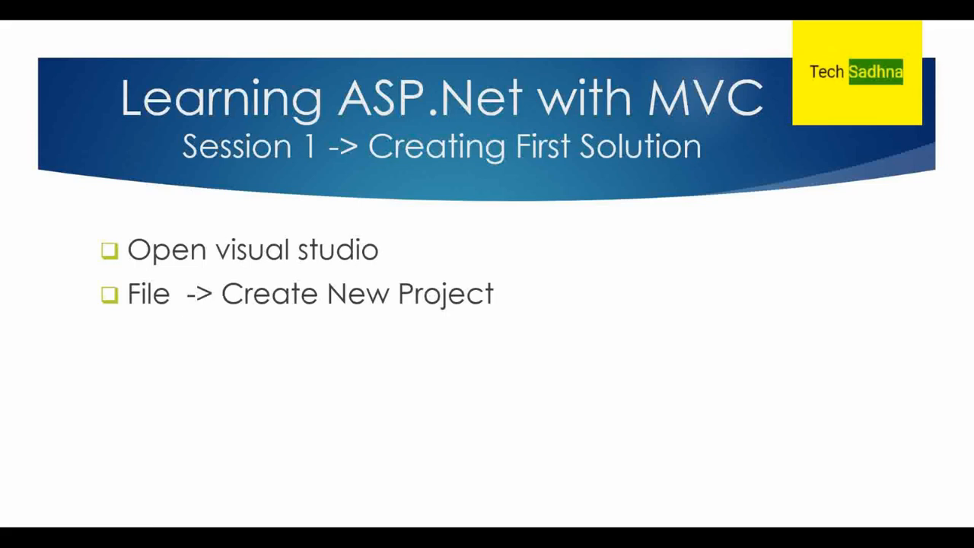
{"action": "key", "text": "super"}
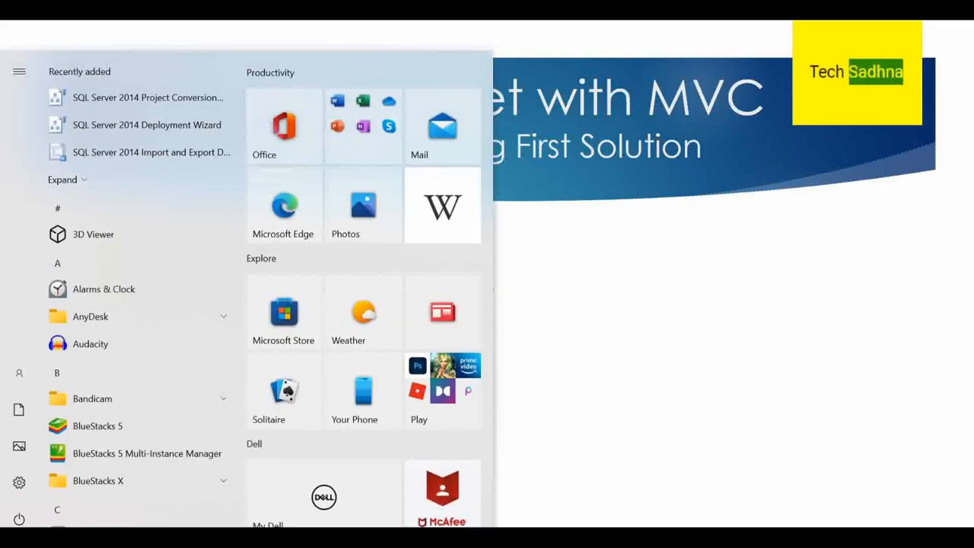
{"action": "type", "text": "visu"}
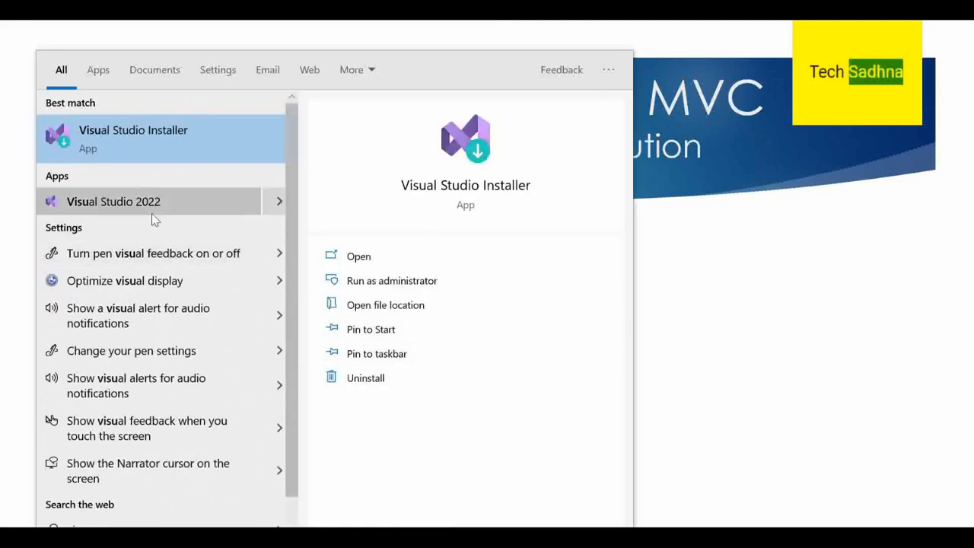
Step: Launch Visual Studio 2022 without code and start signing in with the account e-mail
{"action": "left_click", "coordinate": [228, 201]}
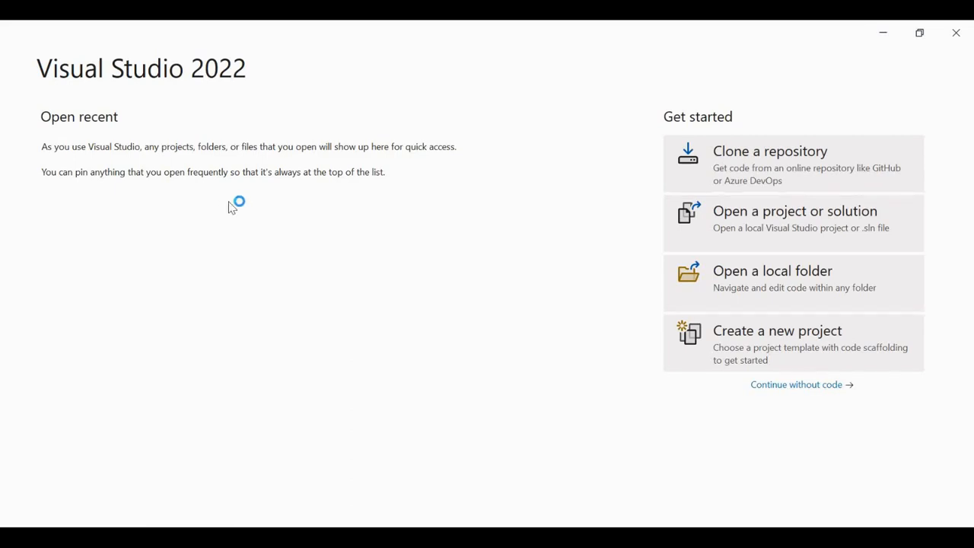
{"action": "left_click", "coordinate": [811, 388]}
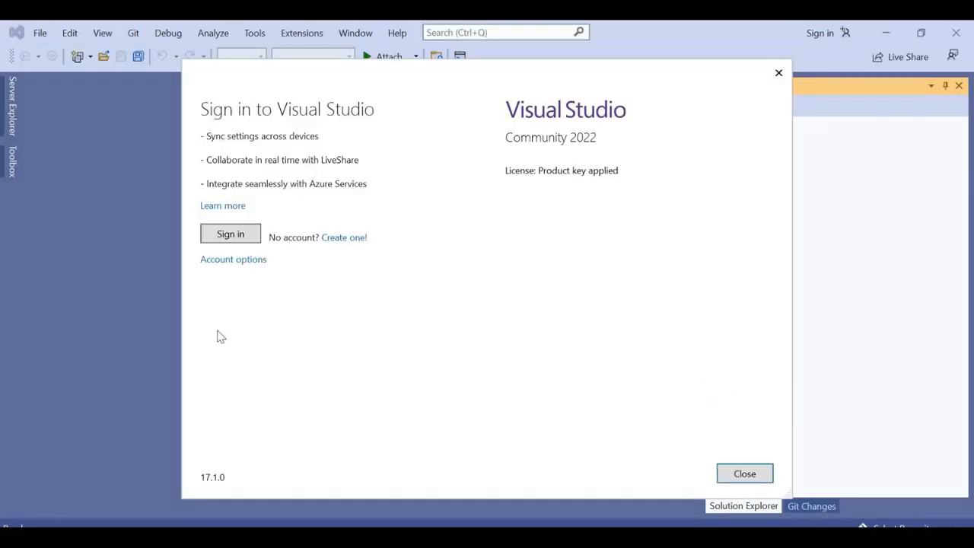
{"action": "left_click", "coordinate": [251, 239]}
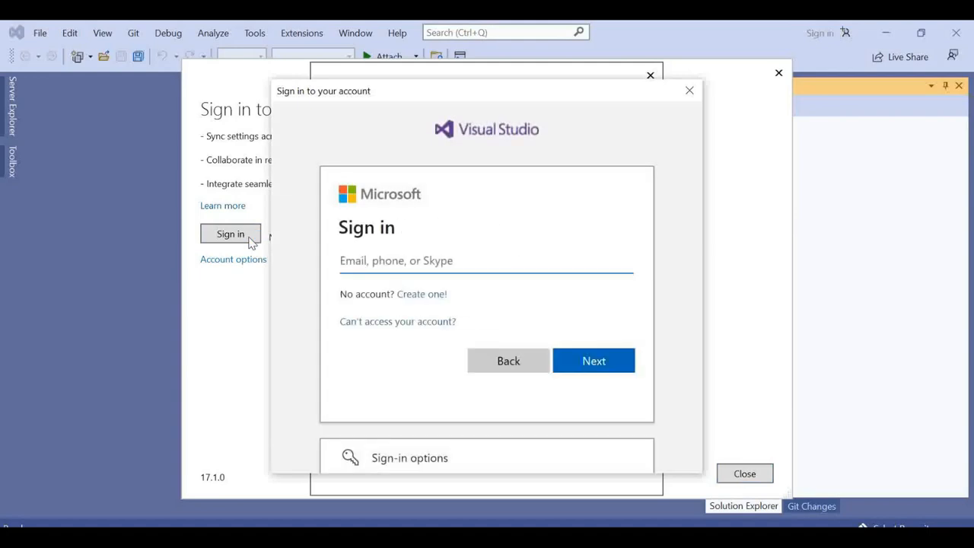
{"action": "left_click", "coordinate": [392, 264]}
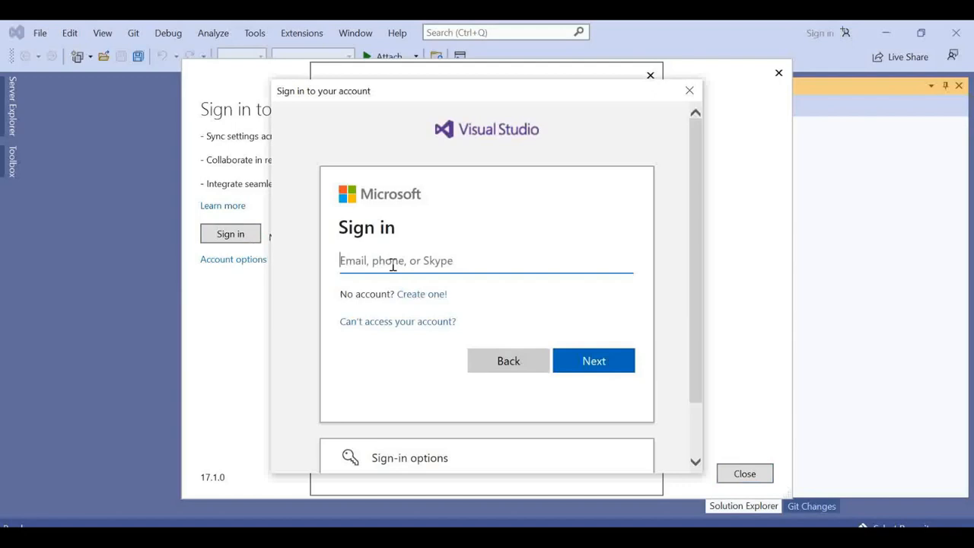
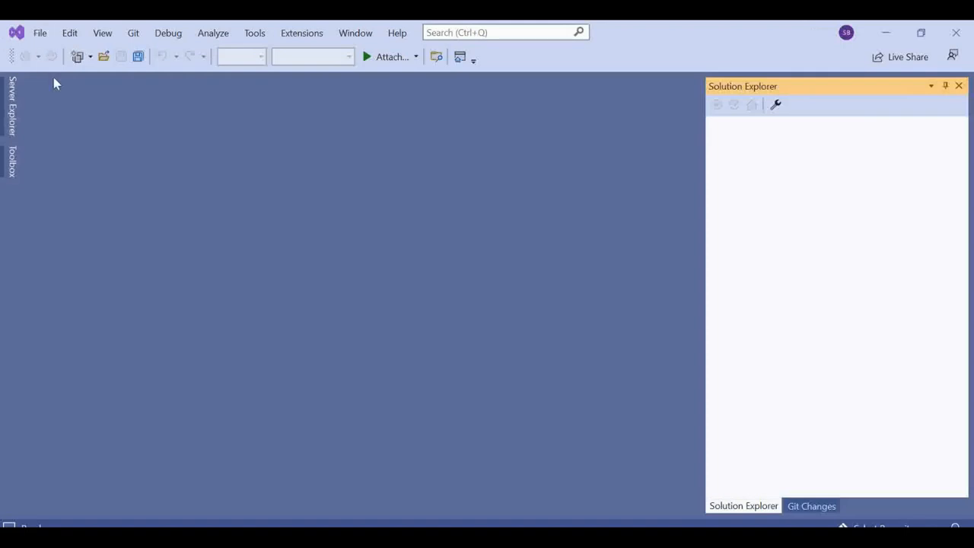
Step: Start a new project from File > New > Project... to reach the template list
{"action": "left_click", "coordinate": [41, 35]}
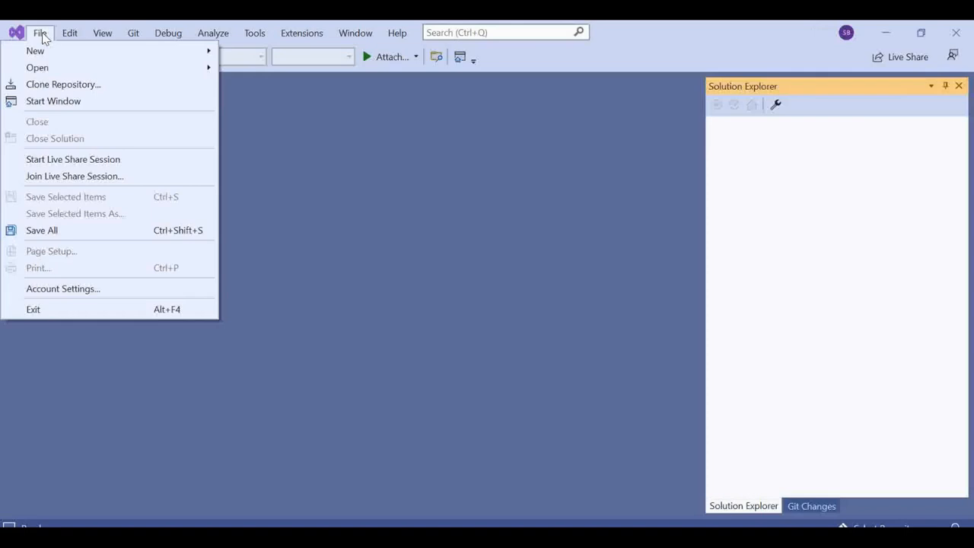
{"action": "mouse_move", "coordinate": [54, 55]}
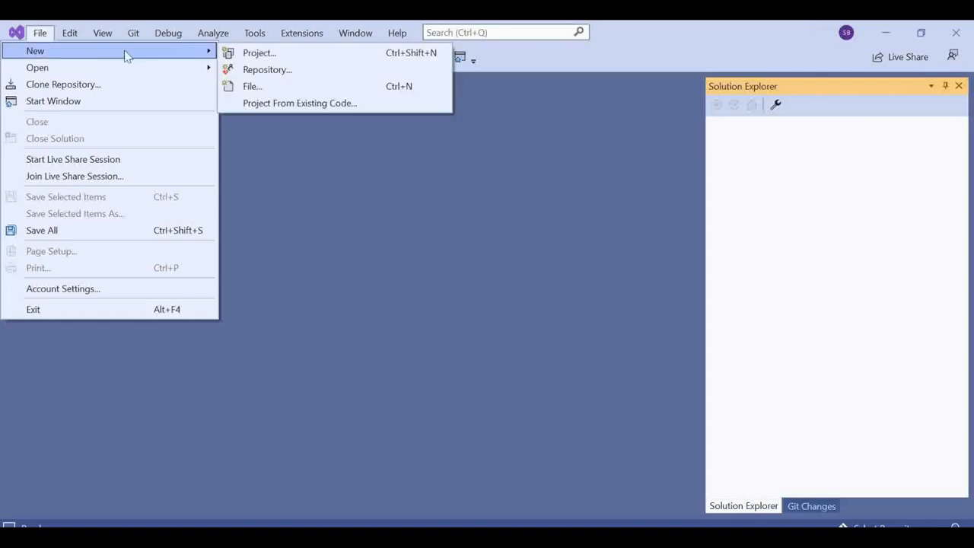
{"action": "left_click", "coordinate": [279, 55]}
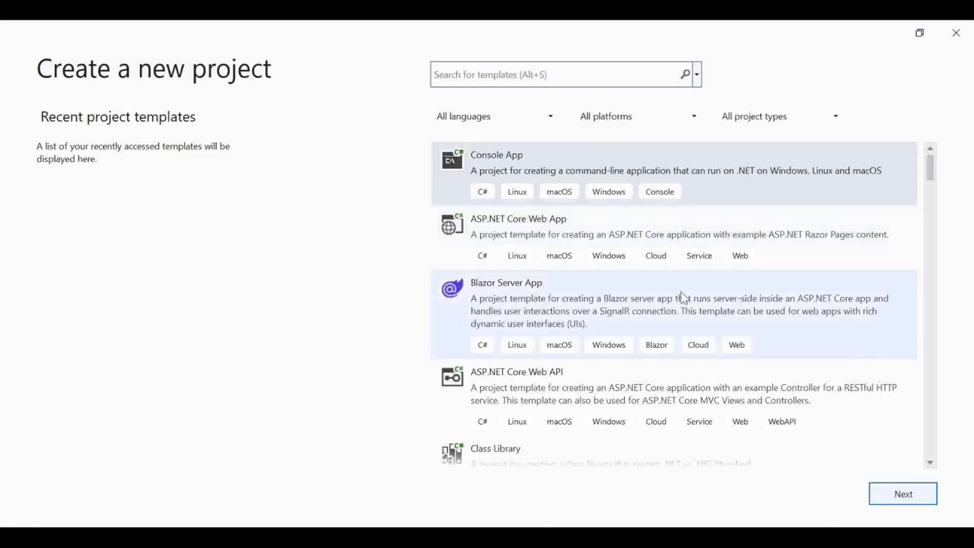
Step: Filter the project templates to C#, the Windows platform and Web project types
{"action": "left_click_drag", "start_coordinate": [931, 173], "coordinate": [935, 139]}
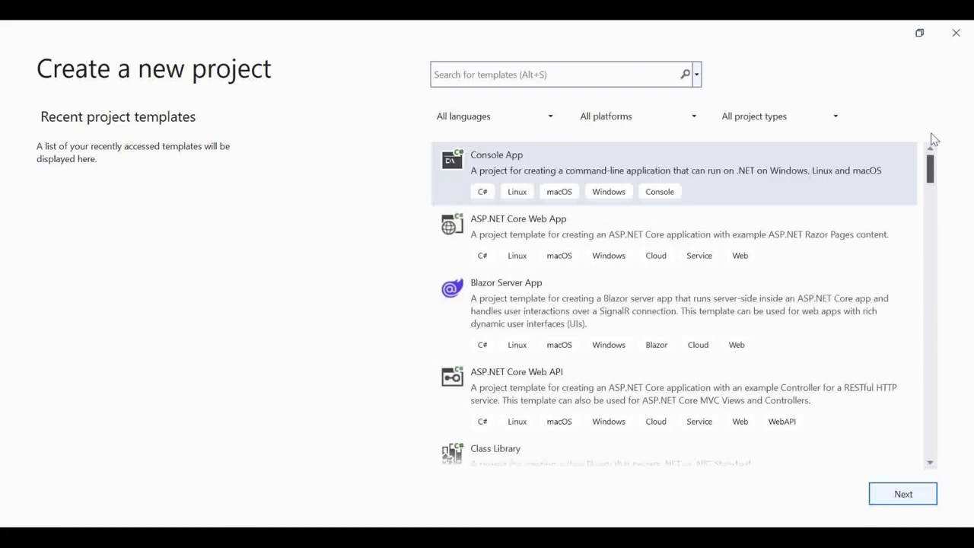
{"action": "left_click", "coordinate": [556, 124]}
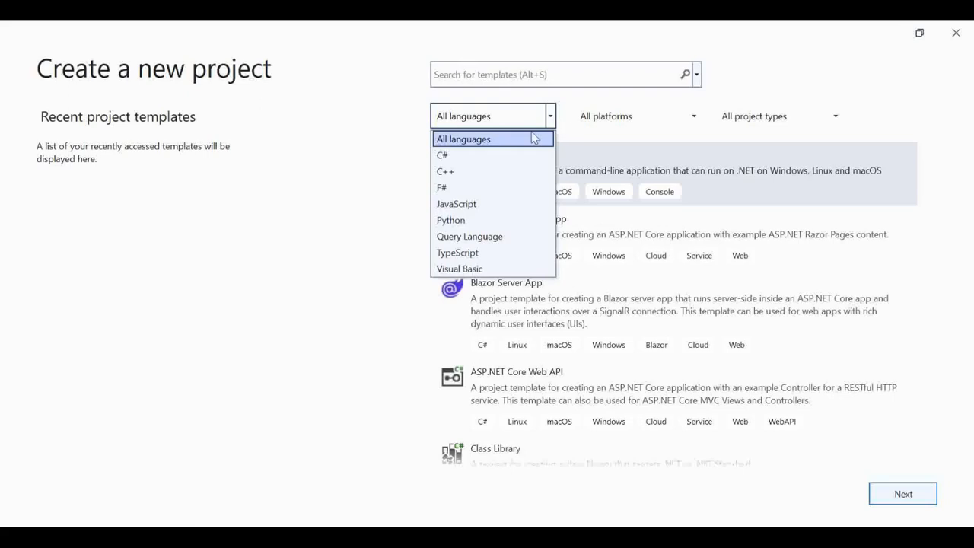
{"action": "left_click", "coordinate": [512, 156]}
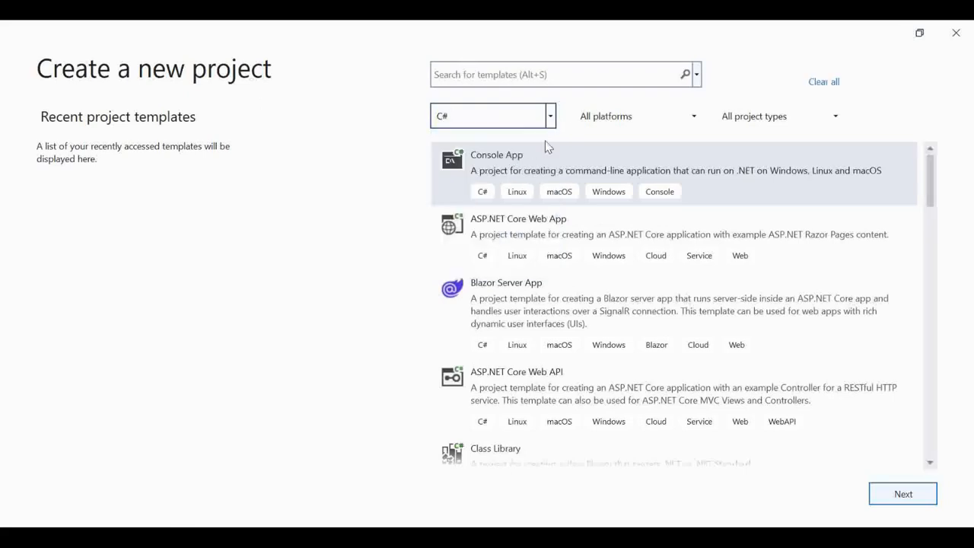
{"action": "left_click", "coordinate": [696, 119]}
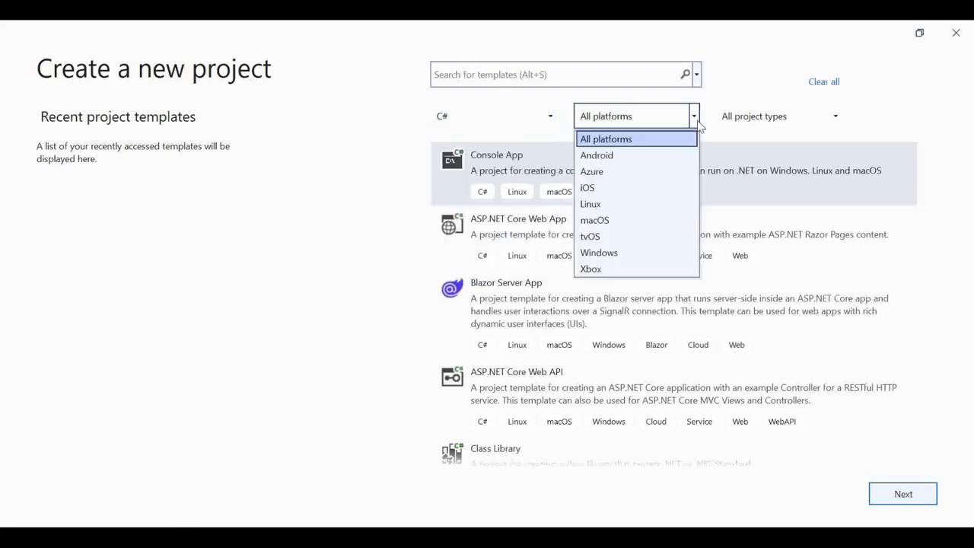
{"action": "left_click", "coordinate": [613, 257]}
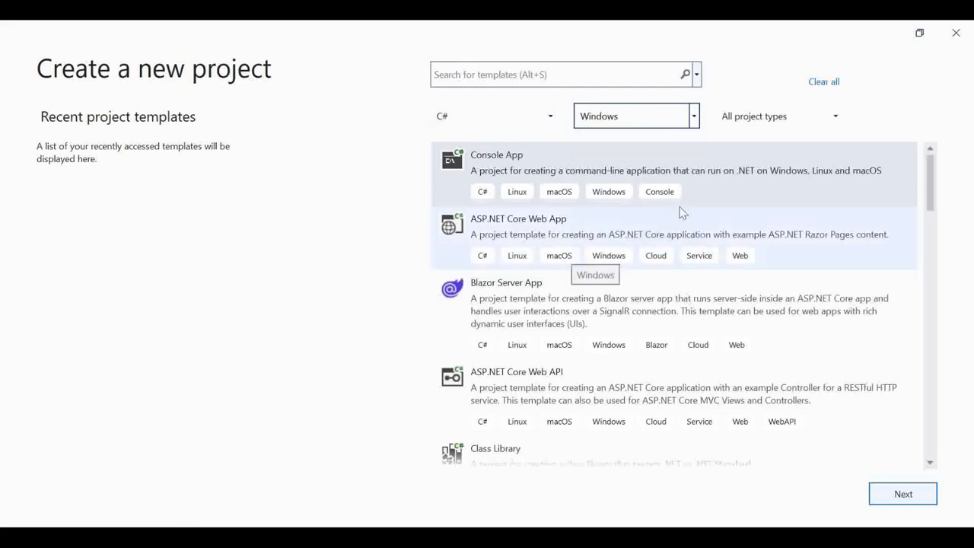
{"action": "left_click", "coordinate": [842, 121]}
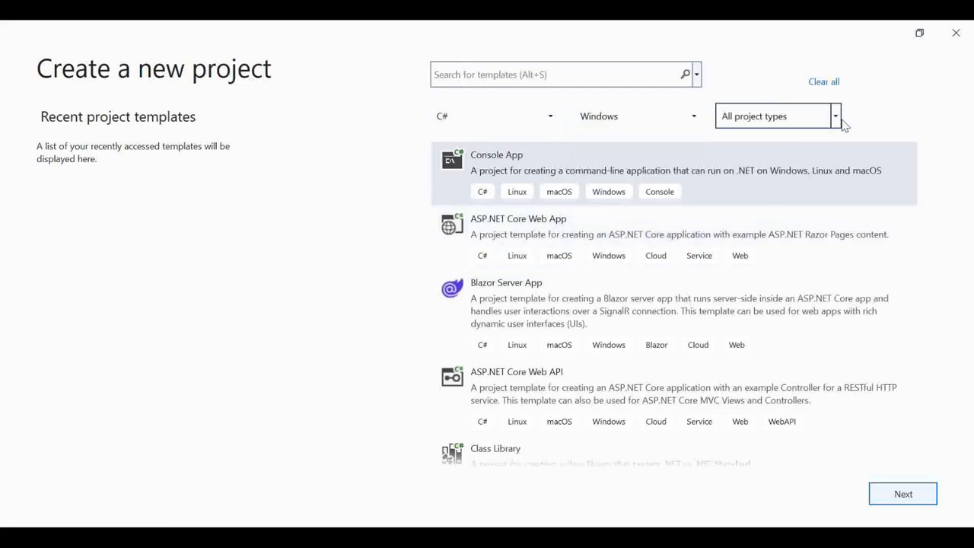
{"action": "left_click", "coordinate": [836, 119]}
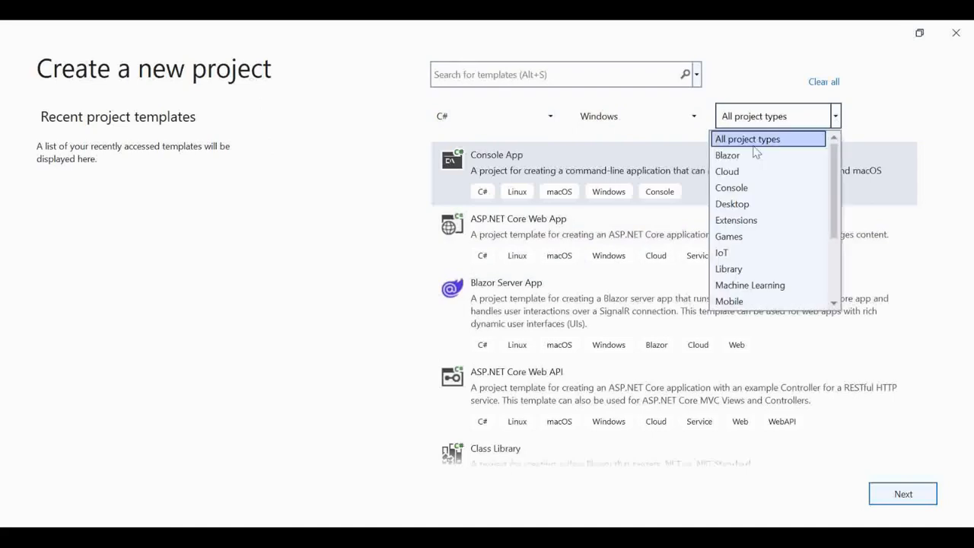
{"action": "scroll", "coordinate": [729, 303], "scroll_direction": "down", "scroll_amount": 3}
{"action": "left_click", "coordinate": [731, 284]}
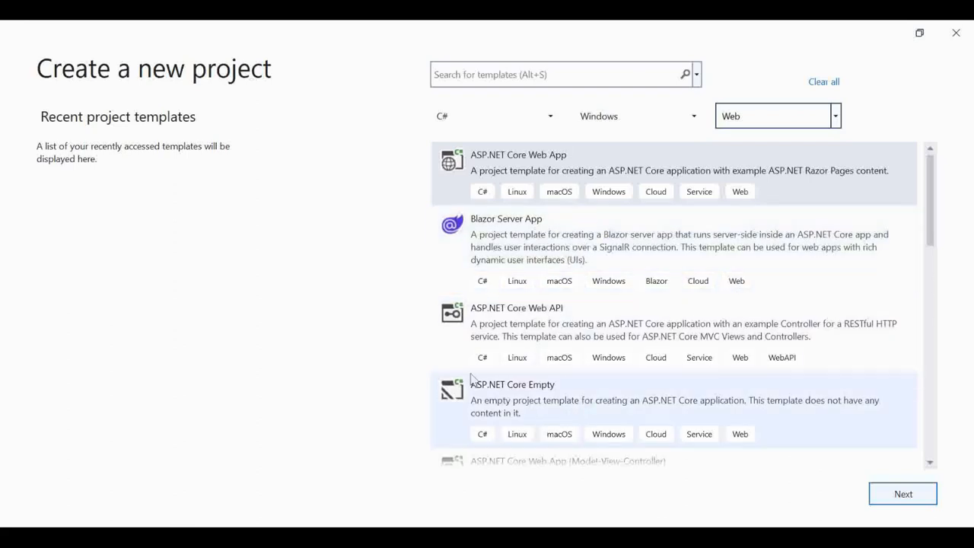
Step: Choose the ASP.NET Core Web App (Model-View-Controller) template and continue
{"action": "scroll", "coordinate": [939, 261], "scroll_direction": "down", "scroll_amount": 5}
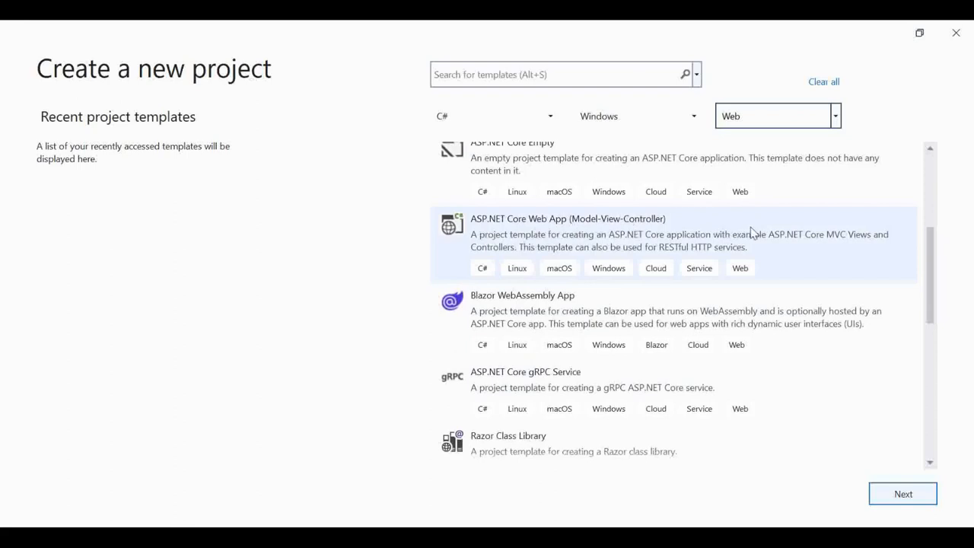
{"action": "left_click", "coordinate": [752, 231]}
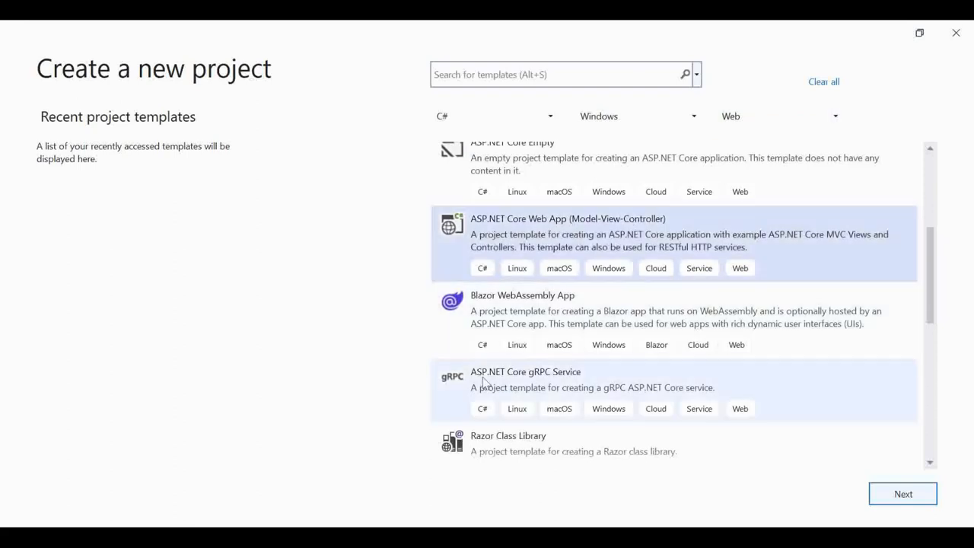
{"action": "left_click", "coordinate": [902, 494]}
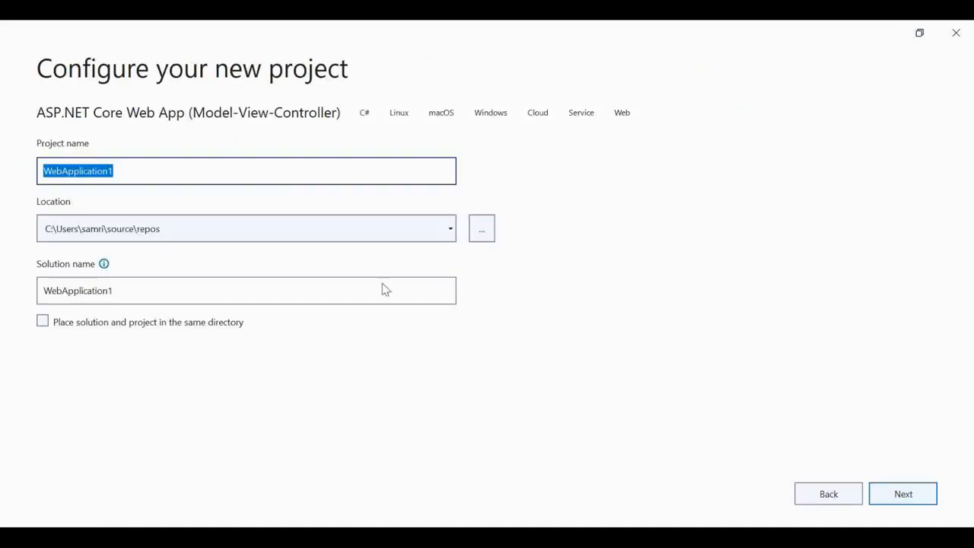
Step: Name the project OnlineRegistration and browse for a different location folder
{"action": "type", "text": "OnlineRegistration"}
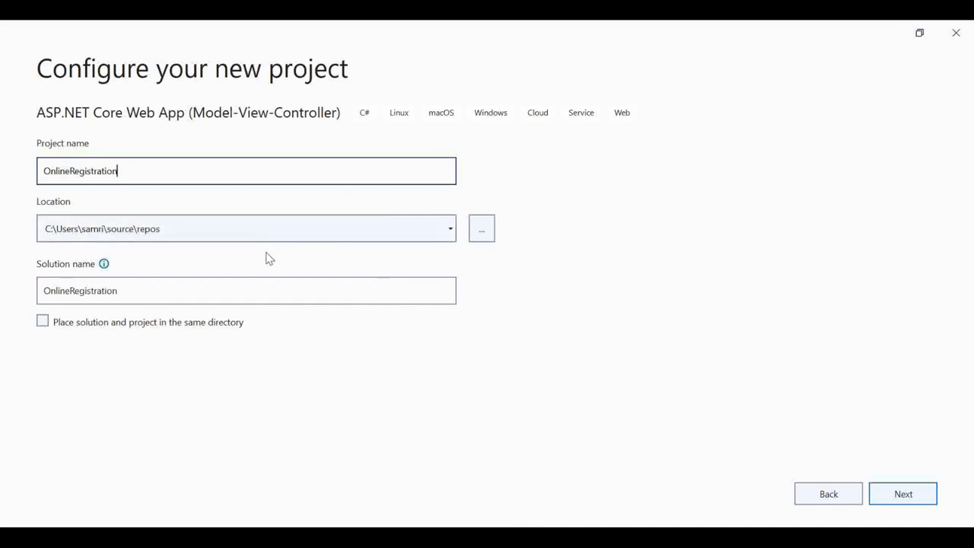
{"action": "left_click", "coordinate": [482, 229]}
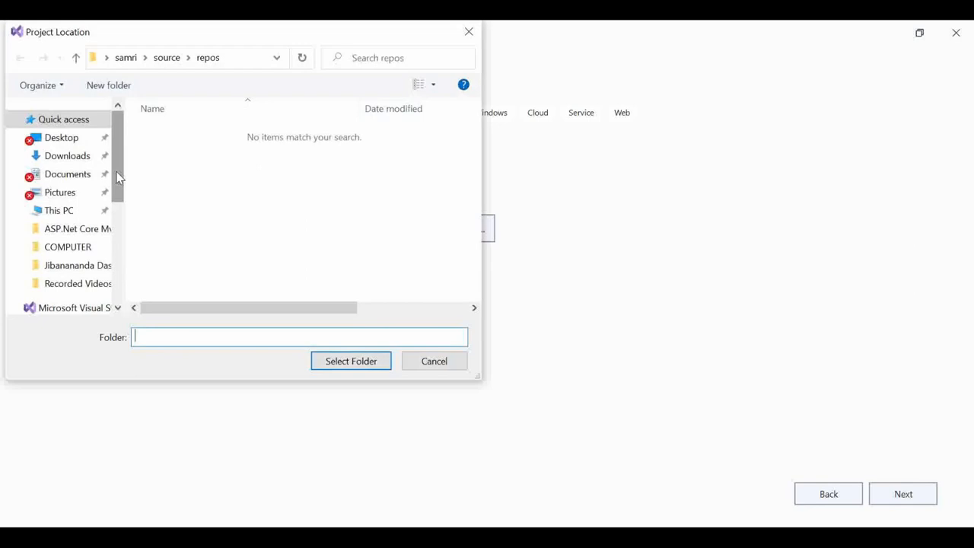
Step: Create a new folder named Project inside ASP.Net Core Mvc
{"action": "left_click_drag", "start_coordinate": [116, 172], "coordinate": [100, 241]}
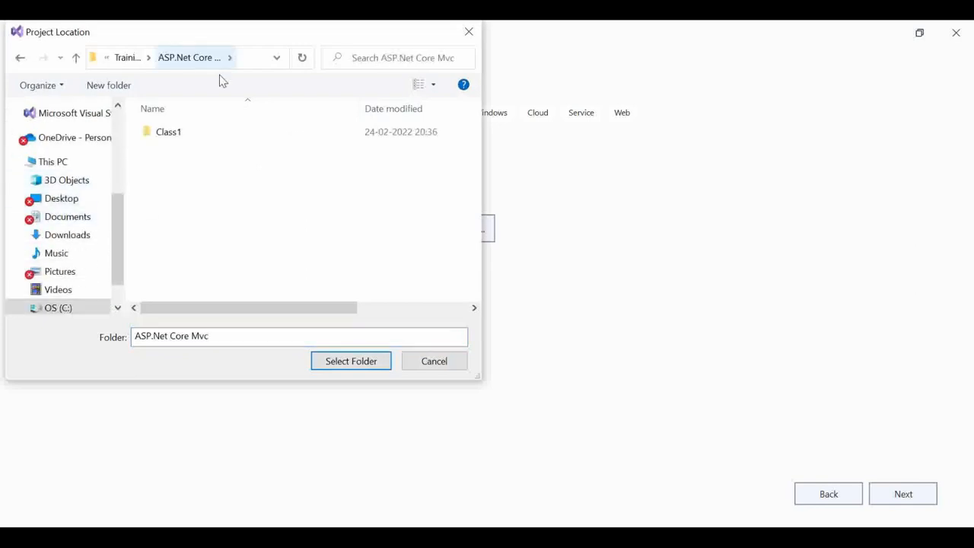
{"action": "left_click", "coordinate": [107, 86]}
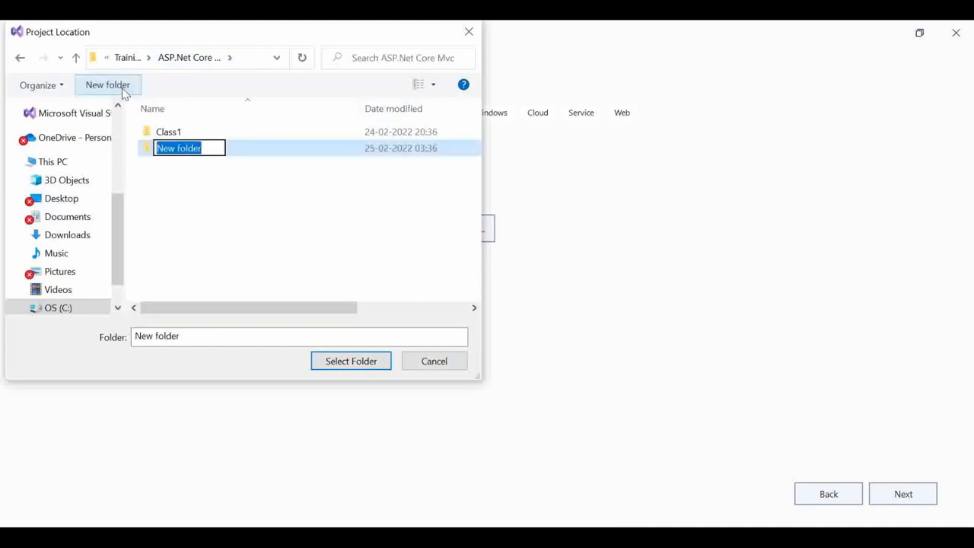
{"action": "type", "text": "O"}
{"action": "key", "text": "BackSpace"}
{"action": "type", "text": "Project"}
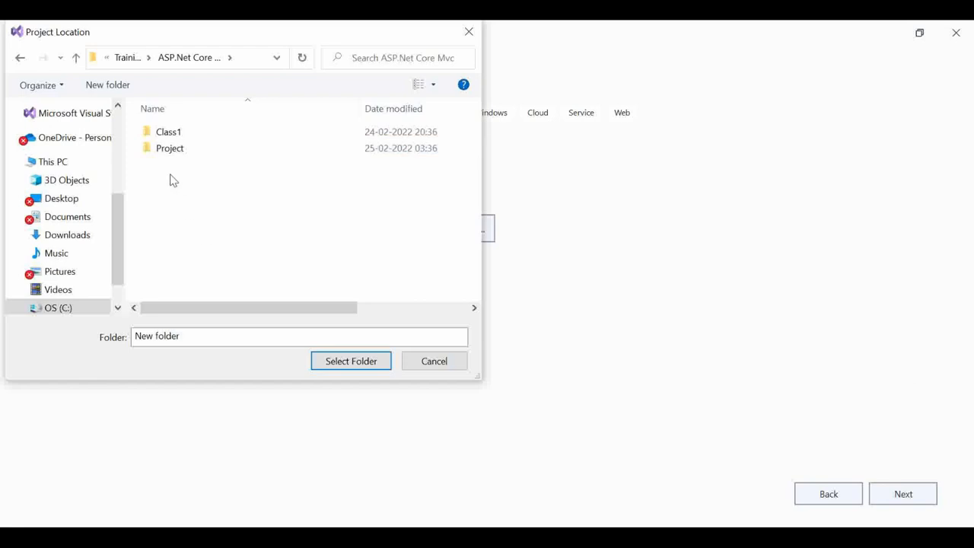
Step: Use the Project folder as the location and proceed to Additional information
{"action": "double_click", "coordinate": [184, 153]}
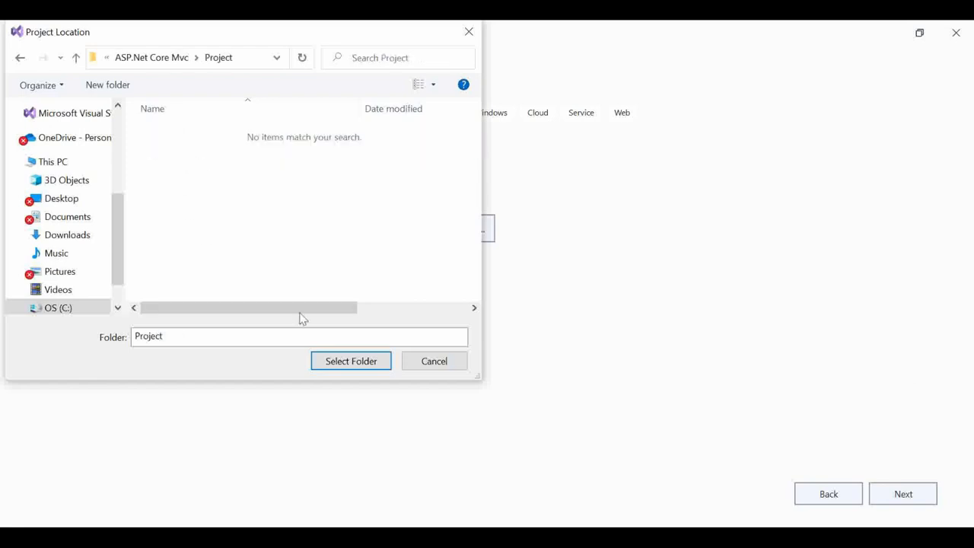
{"action": "left_click", "coordinate": [342, 369]}
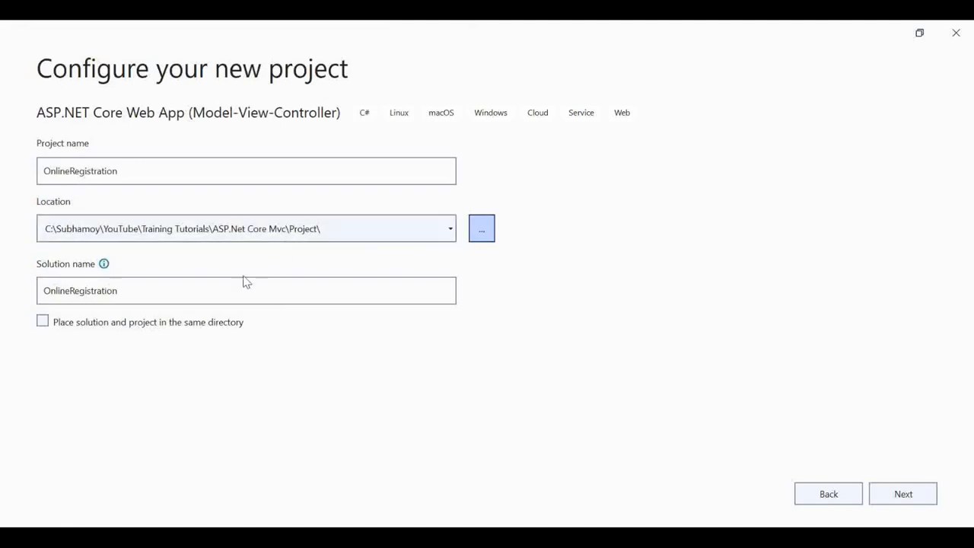
{"action": "left_click", "coordinate": [181, 297]}
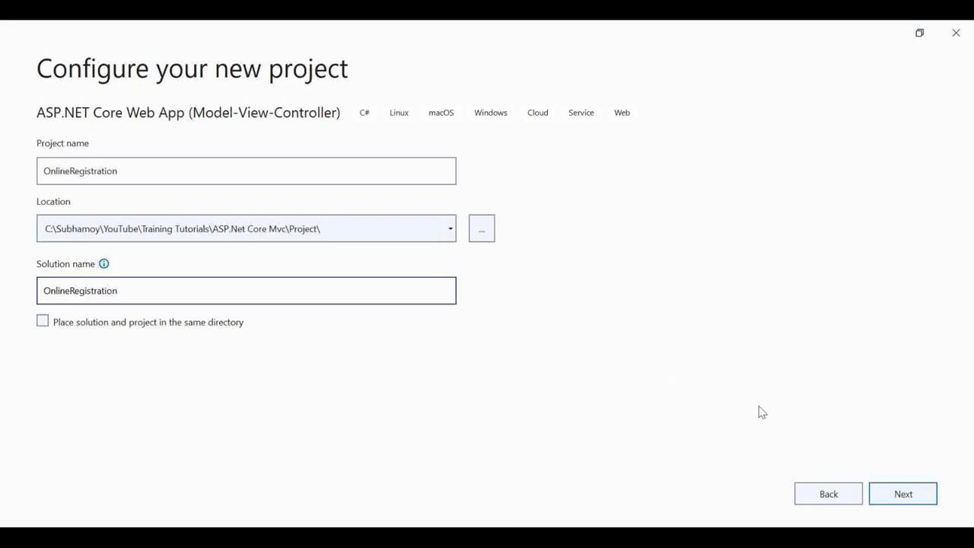
{"action": "left_click", "coordinate": [906, 502]}
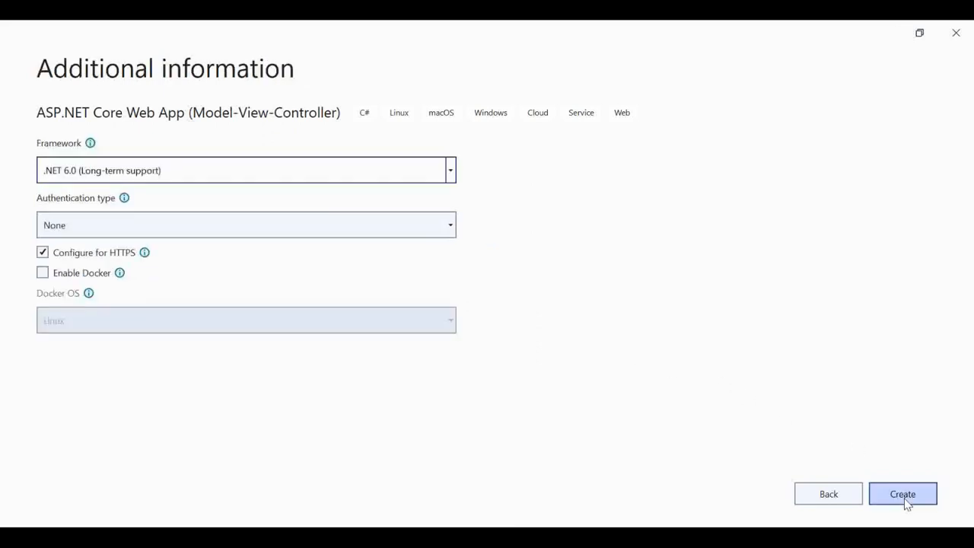
Step: Set the authentication type back to None and create the OnlineRegistration project
{"action": "left_click", "coordinate": [168, 225]}
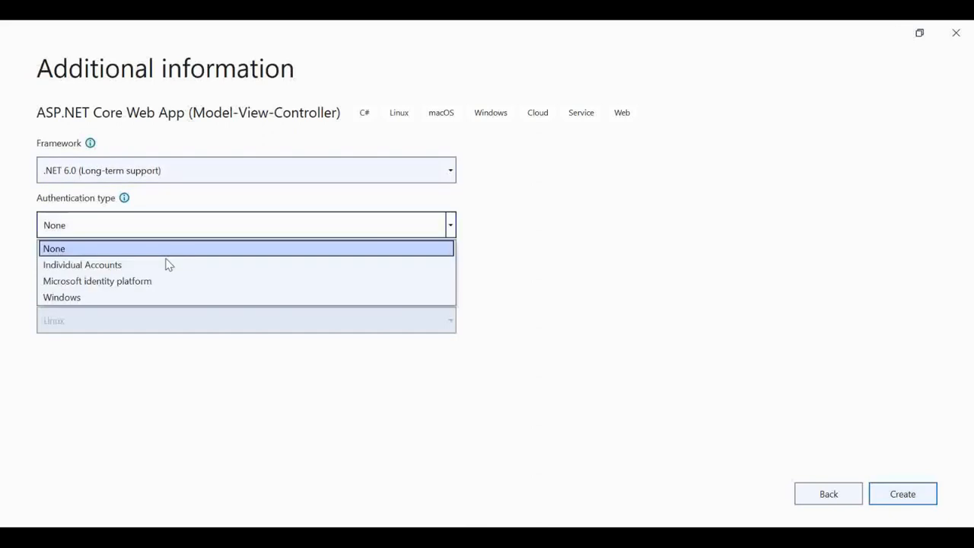
{"action": "left_click", "coordinate": [153, 266]}
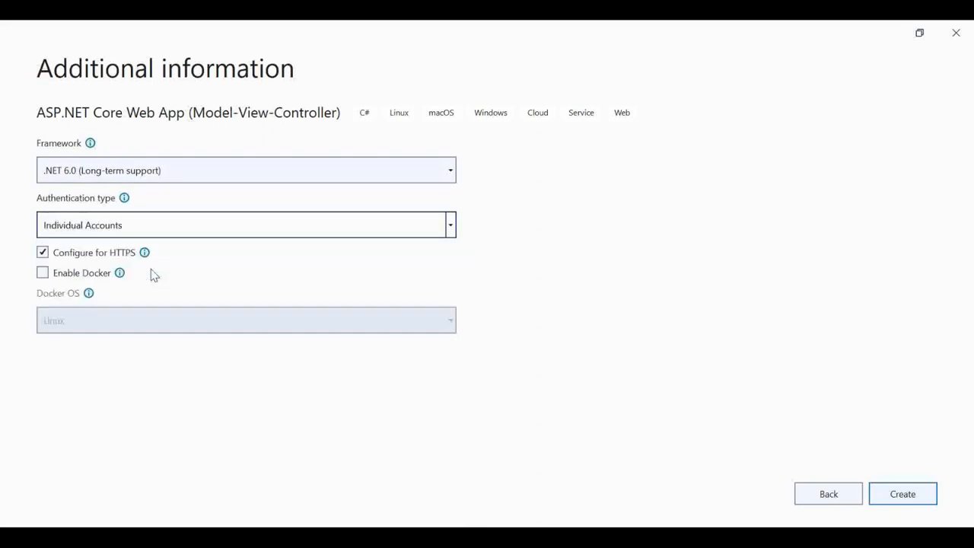
{"action": "left_click", "coordinate": [234, 232]}
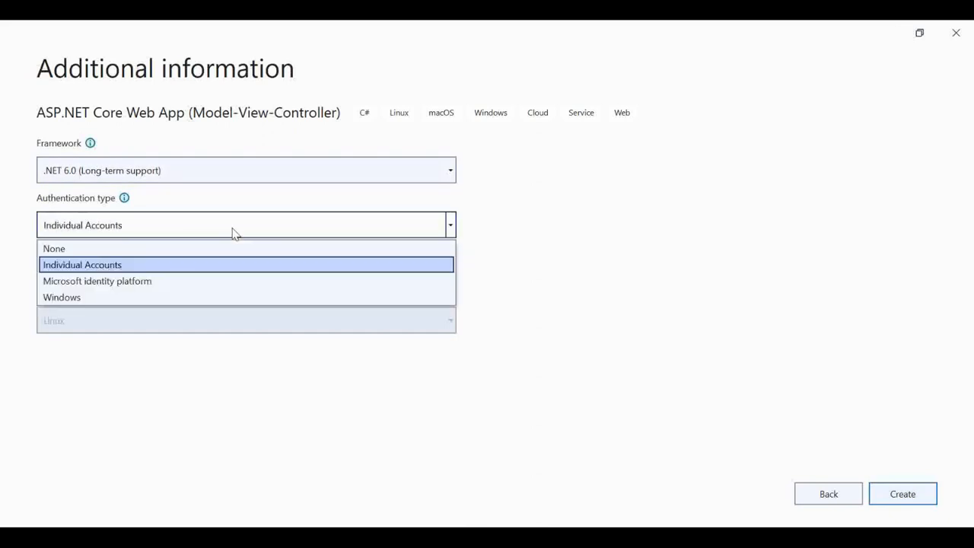
{"action": "left_click", "coordinate": [198, 250]}
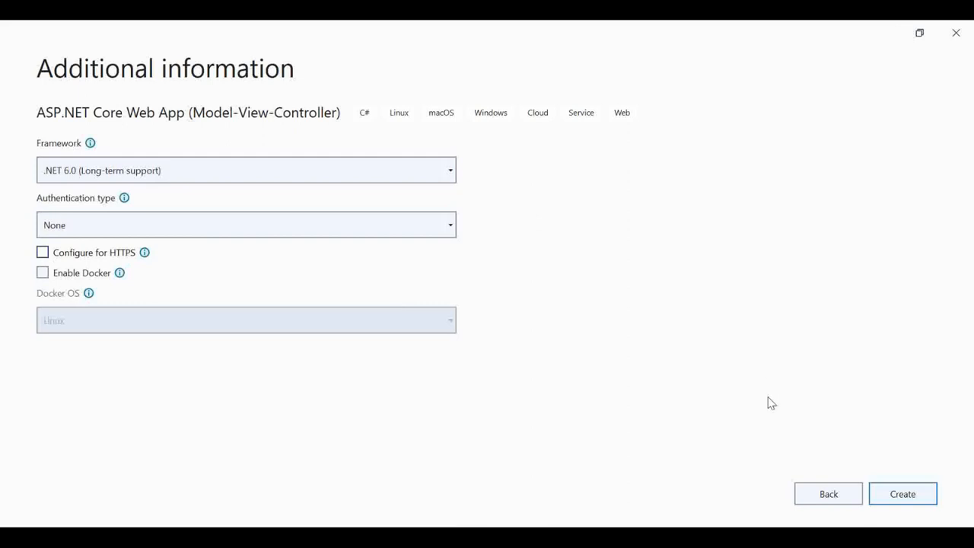
{"action": "left_click", "coordinate": [906, 503]}
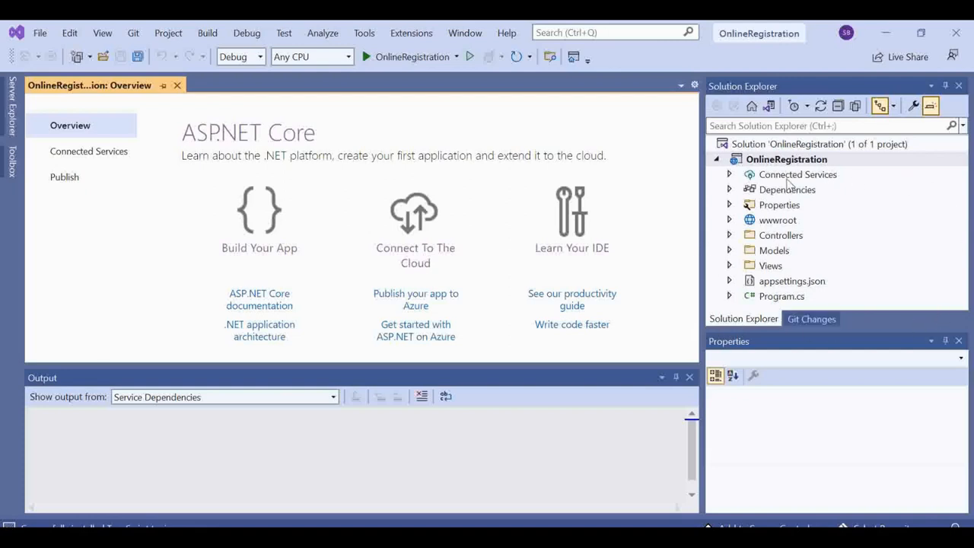
Step: Select the OnlineRegistration project and its Views, Models and Controllers folders in Solution Explorer
{"action": "left_click", "coordinate": [770, 161]}
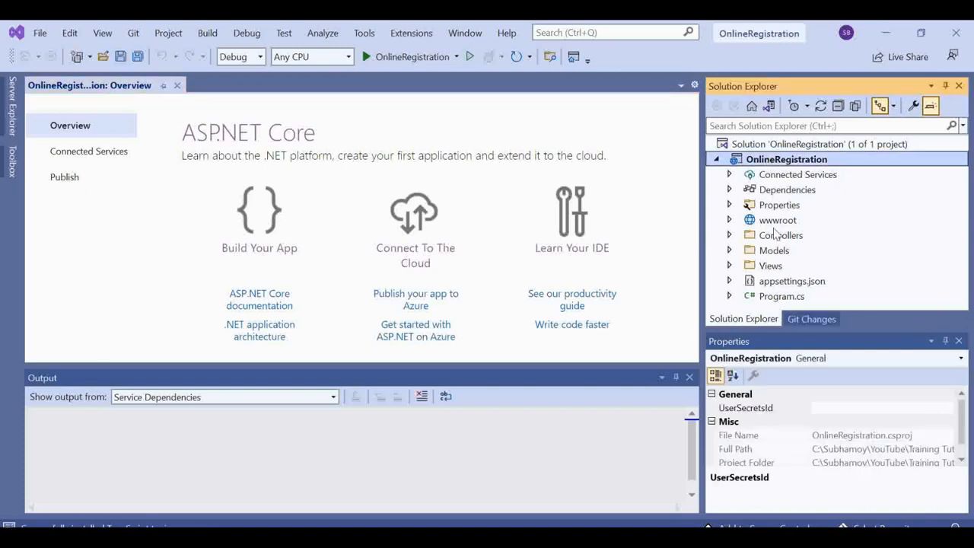
{"action": "left_click", "coordinate": [752, 274]}
{"action": "left_click", "coordinate": [768, 257]}
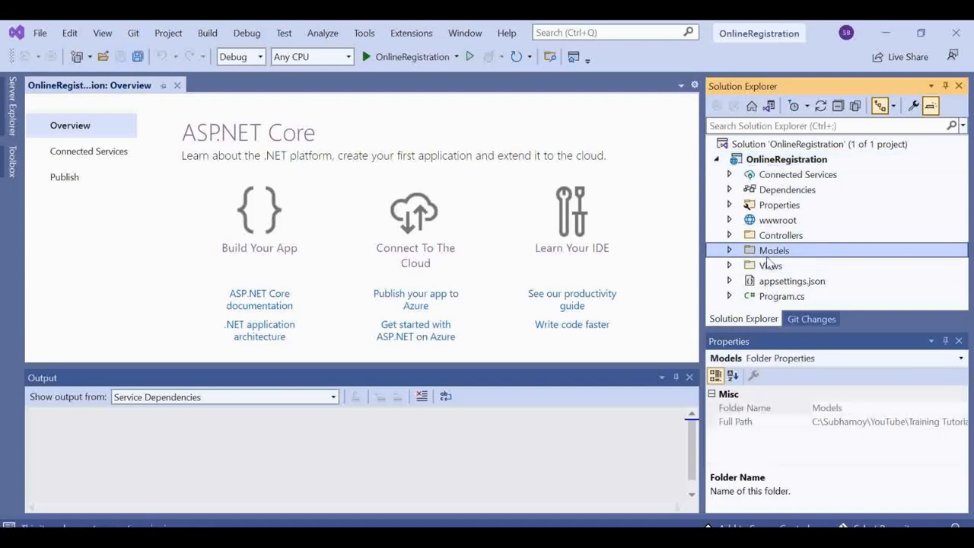
{"action": "left_click", "coordinate": [767, 239]}
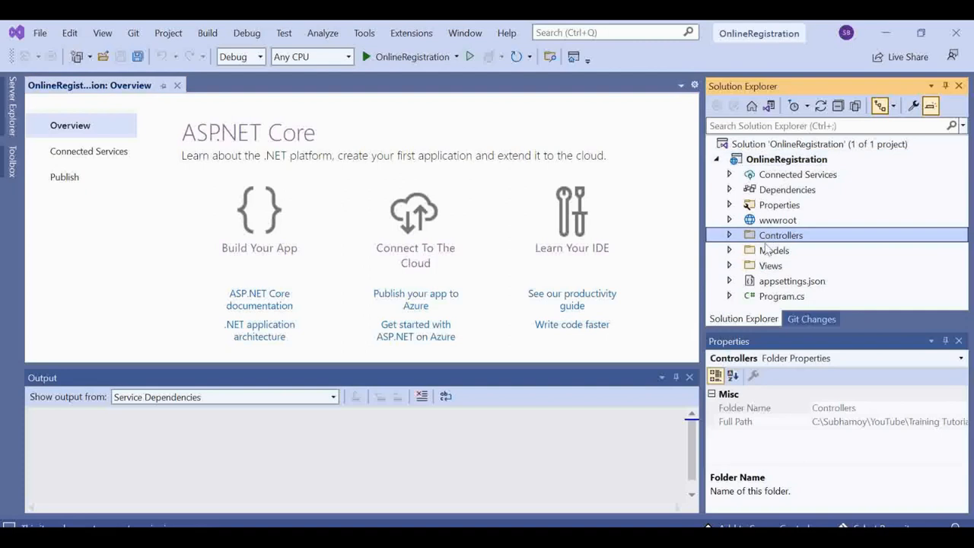
Step: Expand and collapse wwwroot and Properties, then leave Dependencies and Connected Services expanded
{"action": "left_click", "coordinate": [730, 221]}
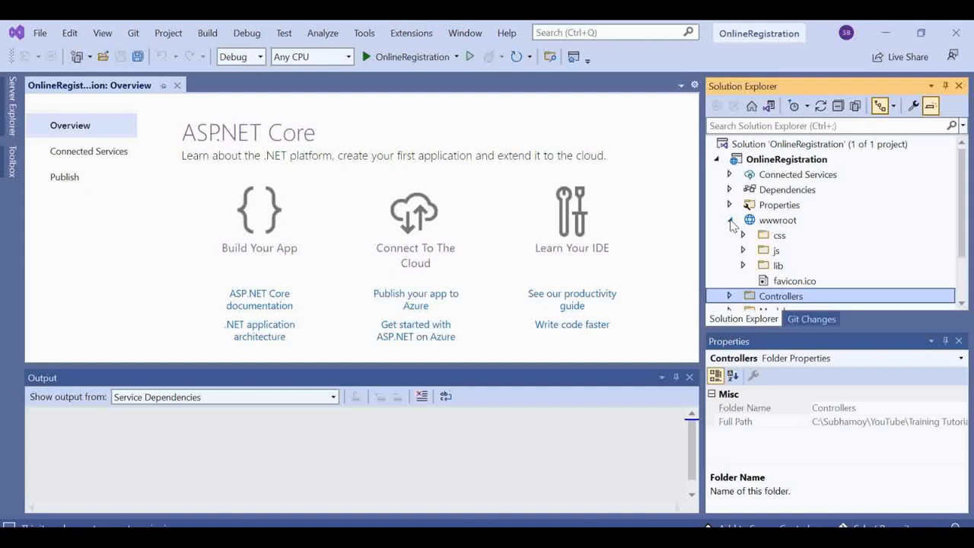
{"action": "left_click", "coordinate": [730, 220]}
{"action": "left_click", "coordinate": [730, 221]}
{"action": "left_click", "coordinate": [730, 221]}
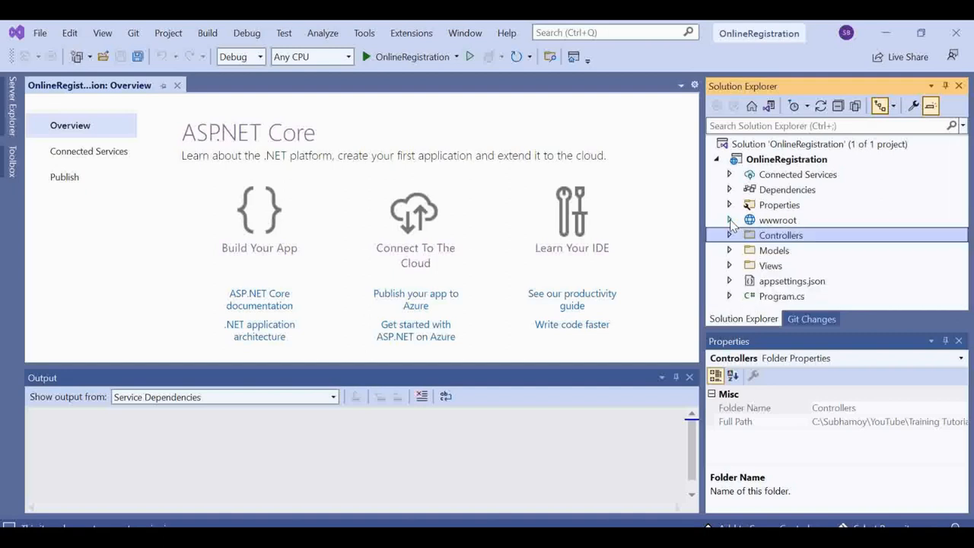
{"action": "left_click", "coordinate": [730, 207]}
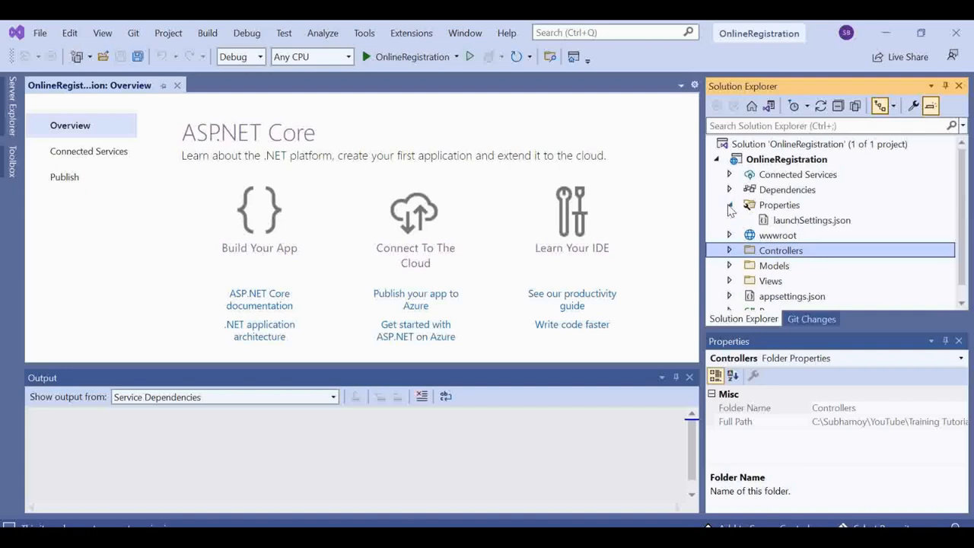
{"action": "left_click", "coordinate": [730, 206]}
{"action": "left_click", "coordinate": [729, 190]}
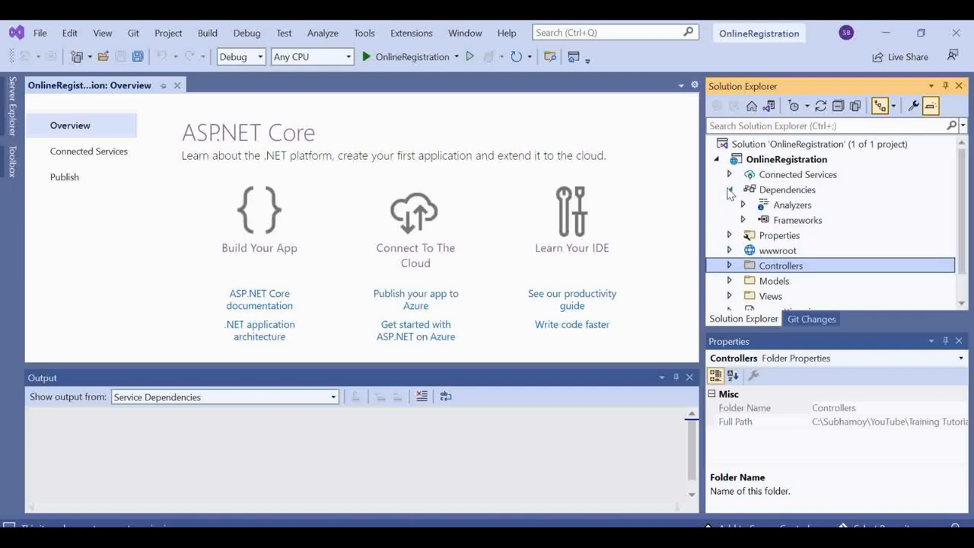
{"action": "left_click", "coordinate": [729, 175]}
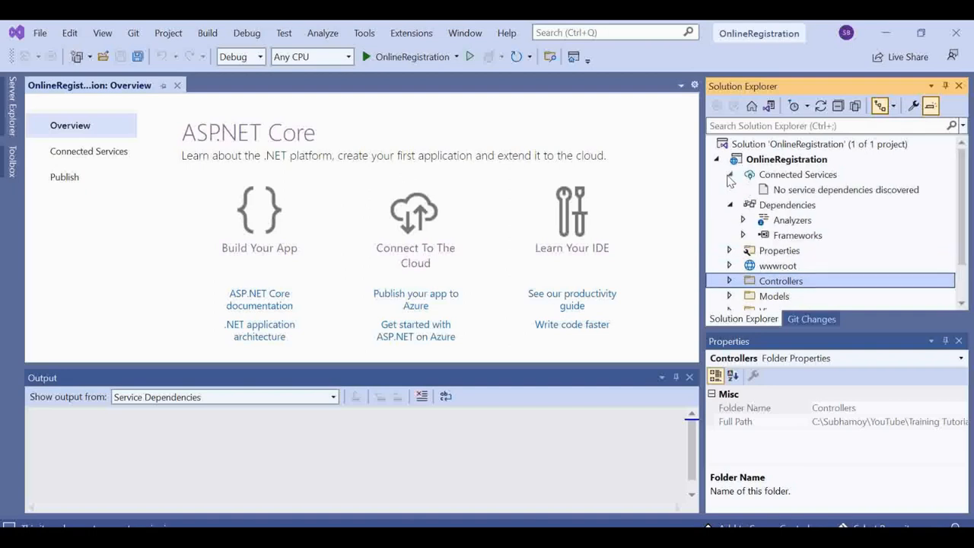